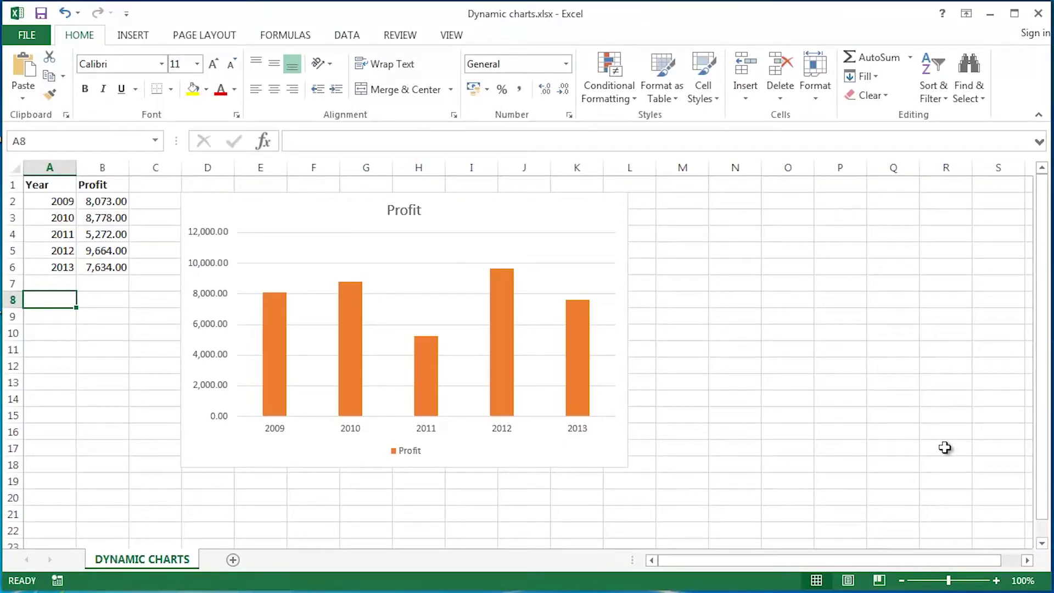
Nudge the Profit chart slightly right and down beside the table, then select cell A7.
{"action": "left_click", "coordinate": [531, 208]}
{"action": "mouse_move", "coordinate": [530, 207]}
{"action": "left_mouse_down"}
{"action": "mouse_move", "coordinate": [526, 222]}
{"action": "mouse_move", "coordinate": [610, 223]}
{"action": "mouse_move", "coordinate": [537, 209]}
{"action": "left_mouse_up"}
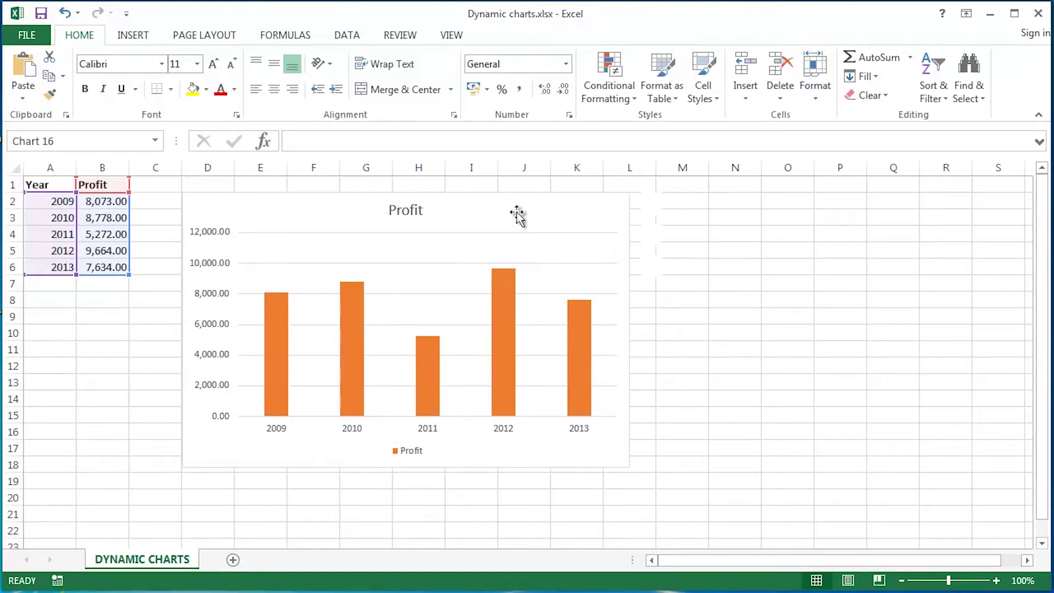
{"action": "left_click", "coordinate": [50, 218]}
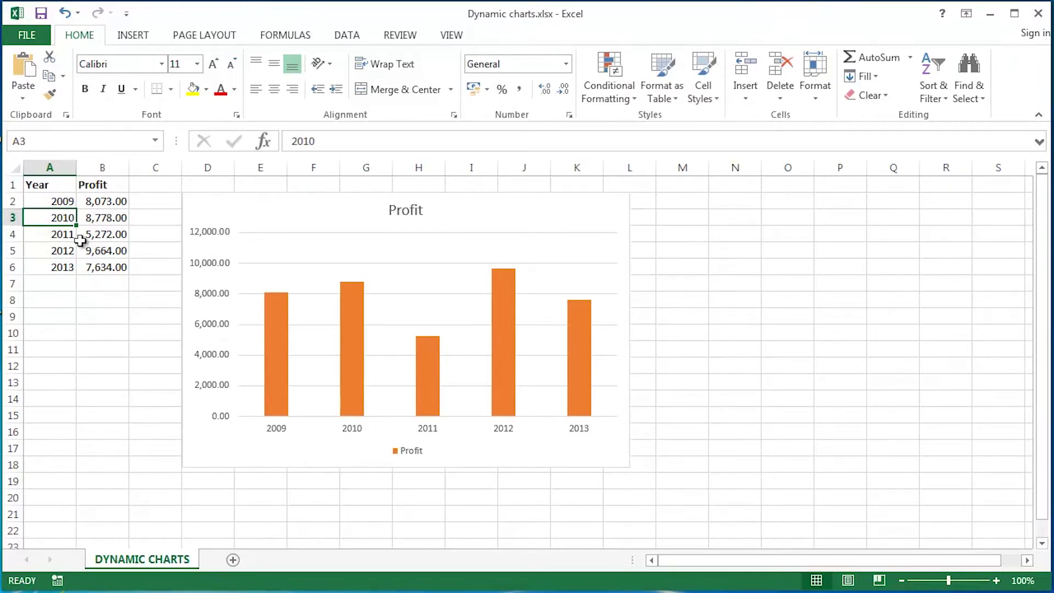
{"action": "mouse_move", "coordinate": [258, 208]}
{"action": "left_mouse_down"}
{"action": "mouse_move", "coordinate": [229, 235]}
{"action": "mouse_move", "coordinate": [412, 245]}
{"action": "mouse_move", "coordinate": [246, 205]}
{"action": "left_mouse_up"}
{"action": "left_click_drag", "start_coordinate": [475, 200], "coordinate": [498, 203]}
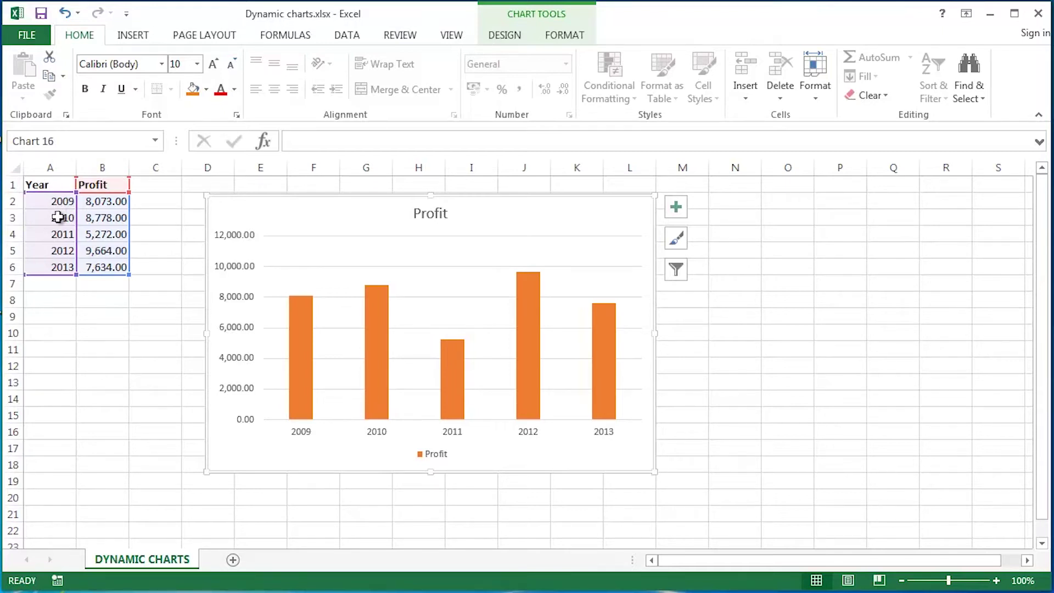
{"action": "left_click", "coordinate": [49, 284]}
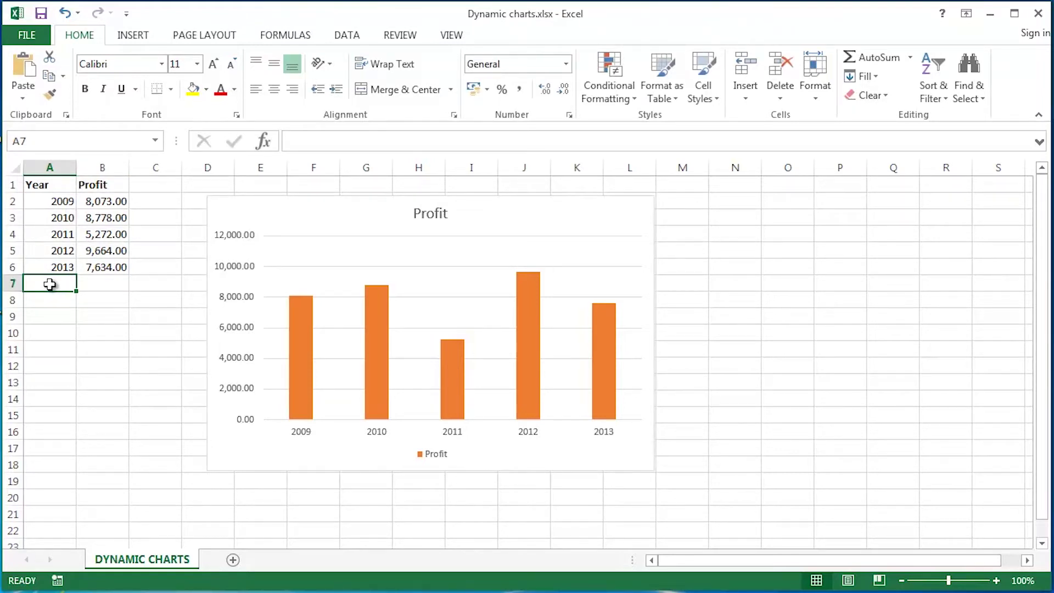
{"action": "type", "text": "2014"}
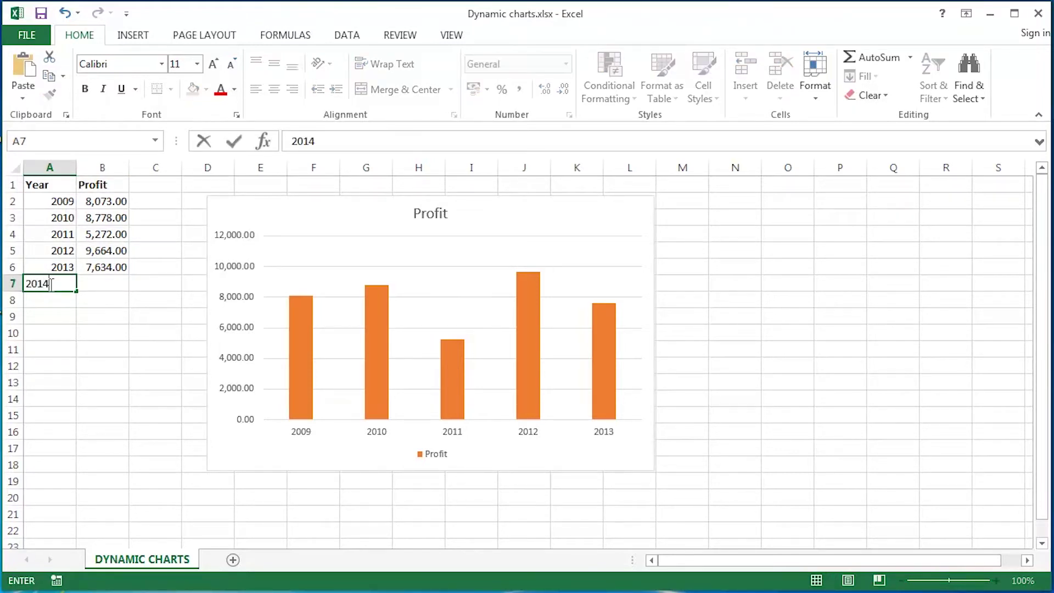
{"action": "key", "text": "Tab"}
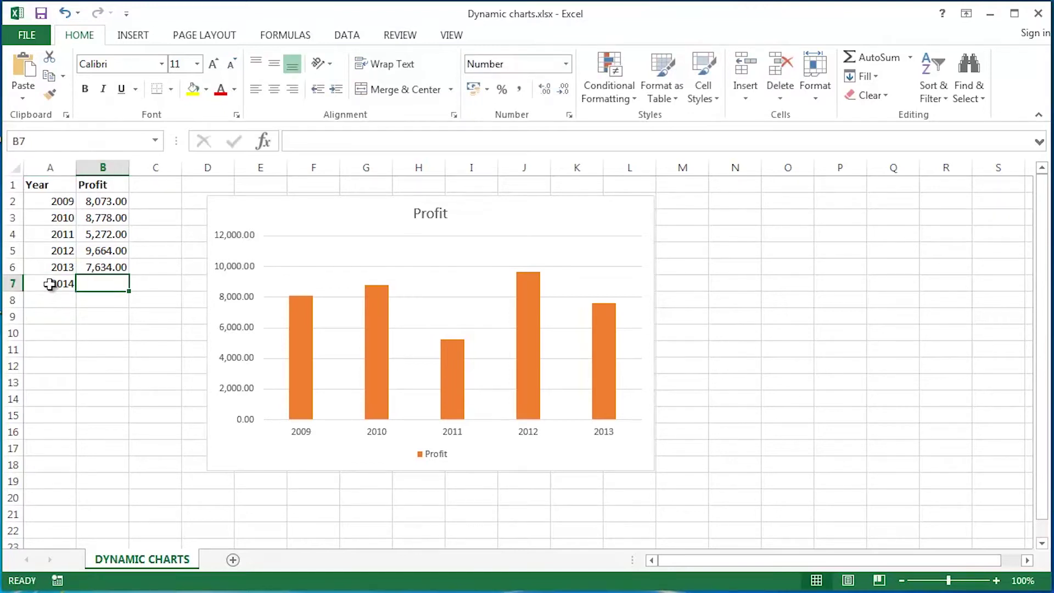
{"action": "type", "text": "8500"}
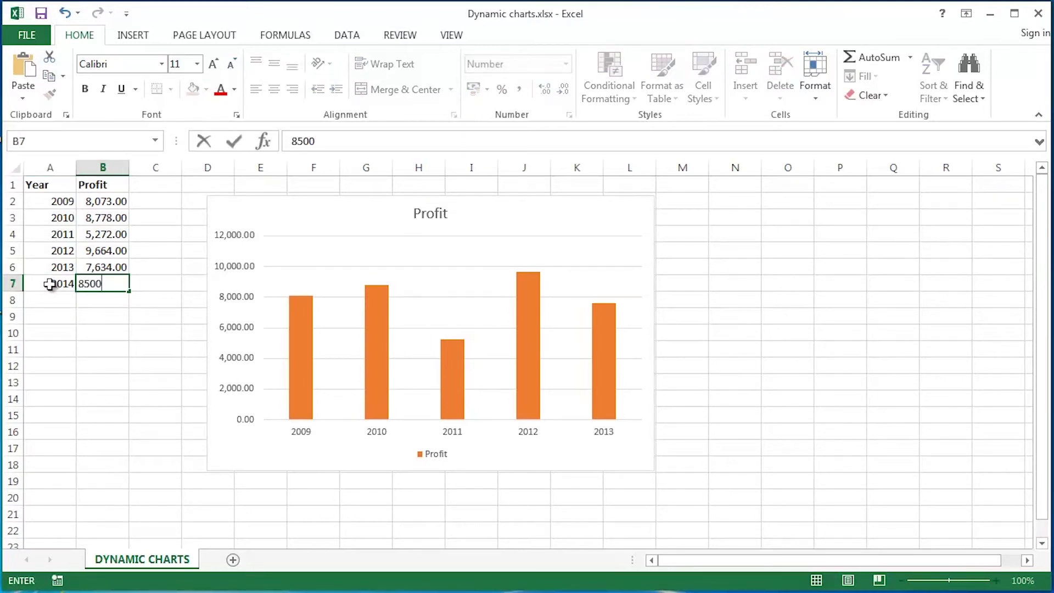
{"action": "key", "text": "Return"}
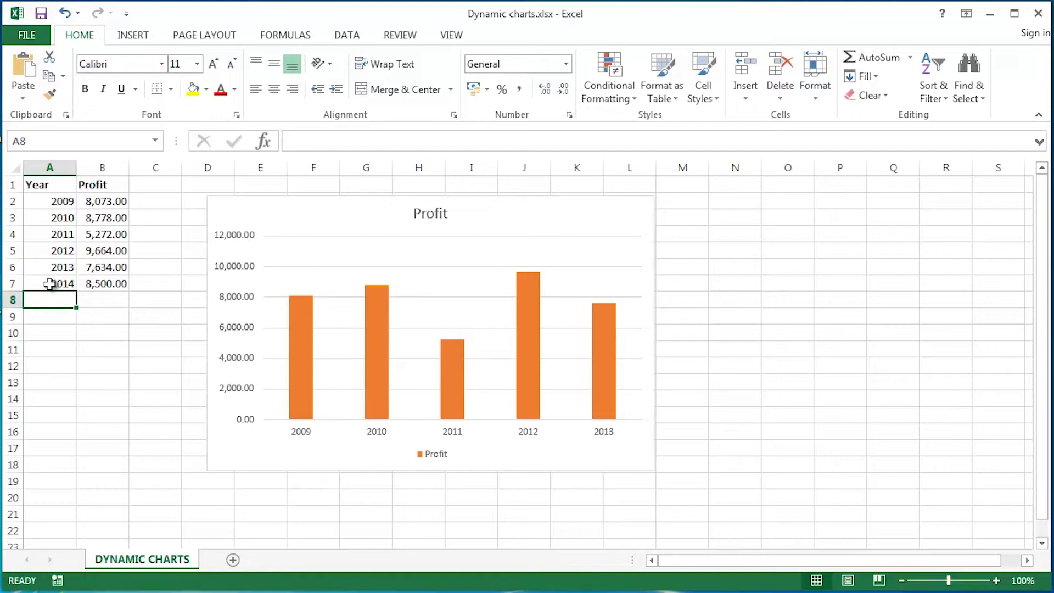
{"action": "left_click", "coordinate": [302, 219]}
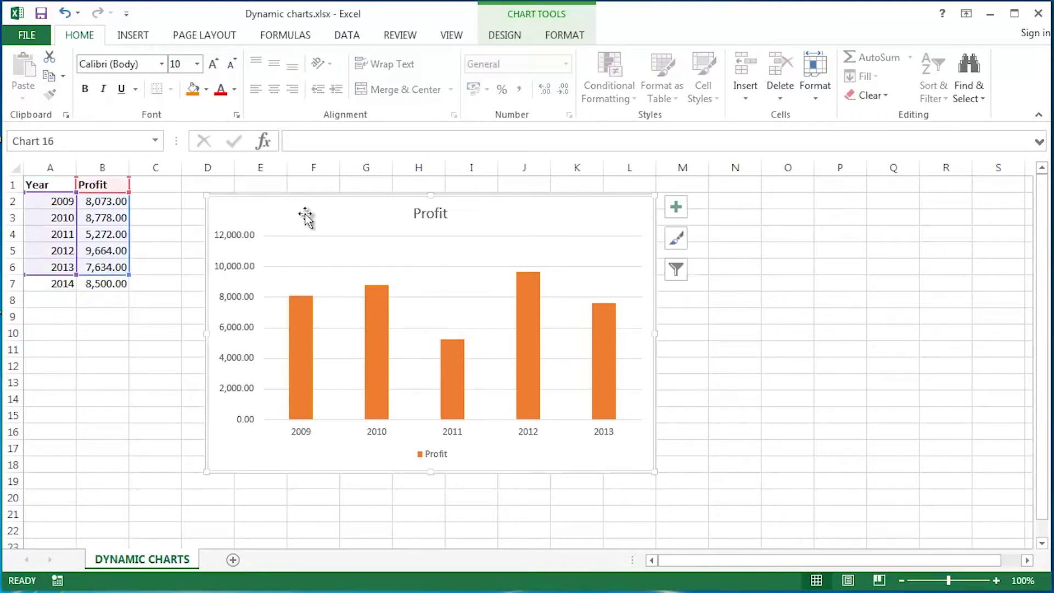
{"action": "left_click_drag", "start_coordinate": [74, 274], "coordinate": [77, 292]}
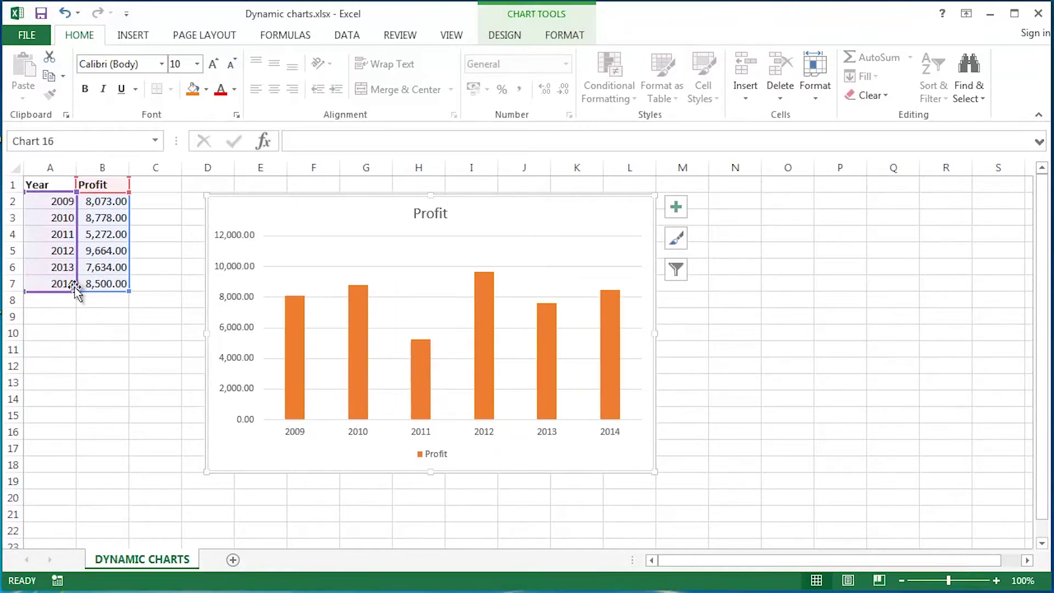
{"action": "left_click", "coordinate": [46, 317]}
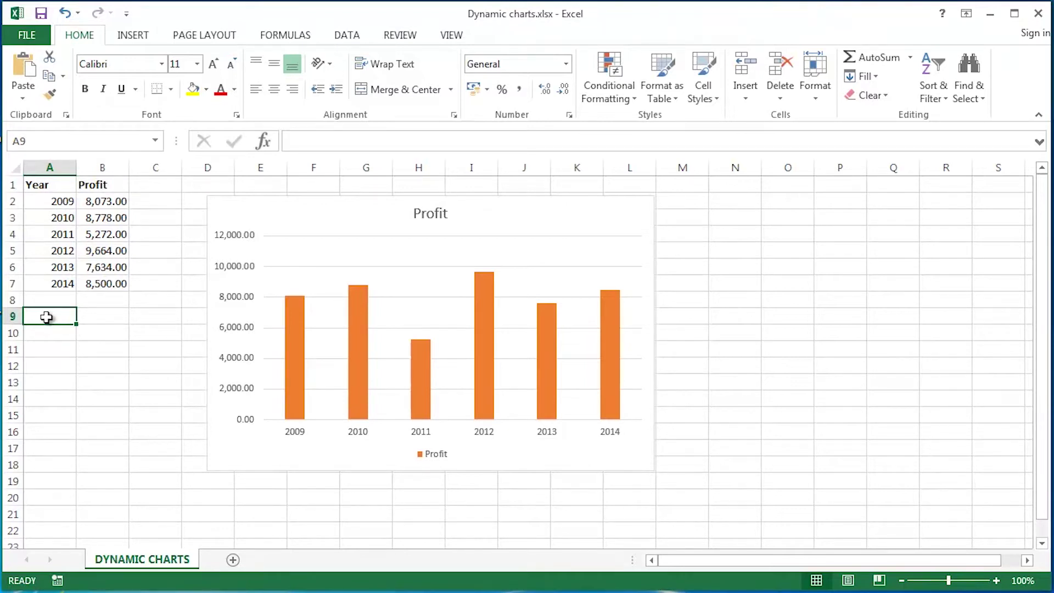
{"action": "key", "text": "ctrl+z"}
{"action": "key", "text": "ctrl+z"}
{"action": "key", "text": "ctrl+z"}
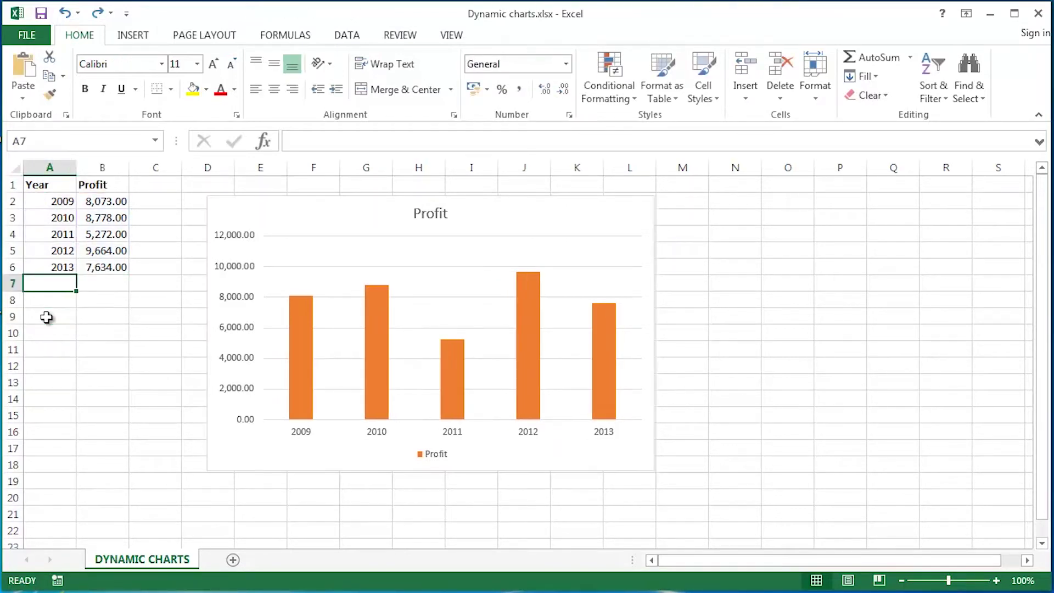
{"action": "key", "text": "Up"}
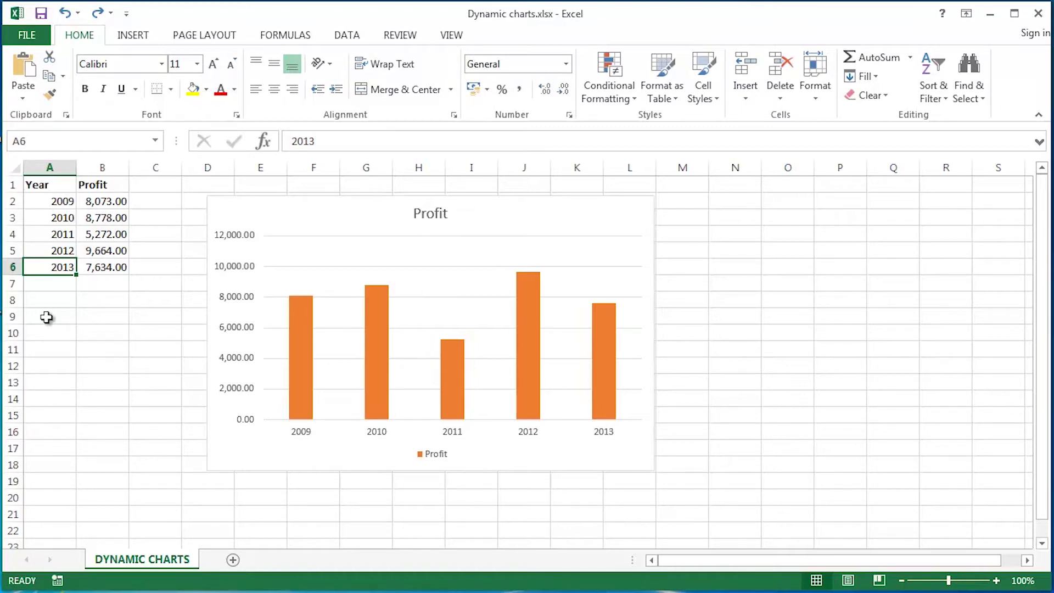
In Name Manager, change the Profit name to refer to $B$2:$B$6.
{"action": "key", "text": "ctrl+F3"}
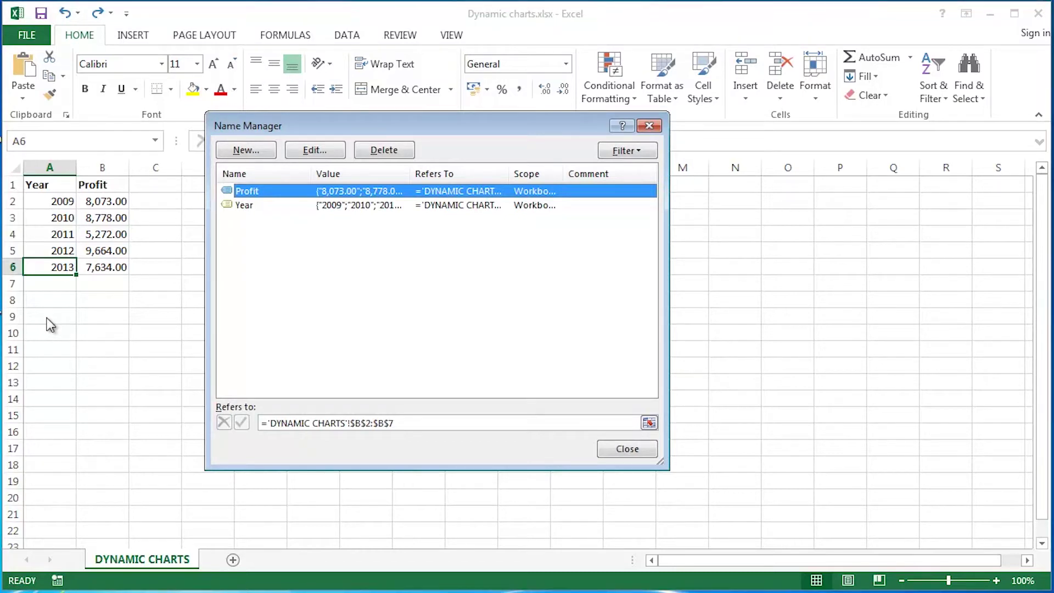
{"action": "key", "text": "Tab"}
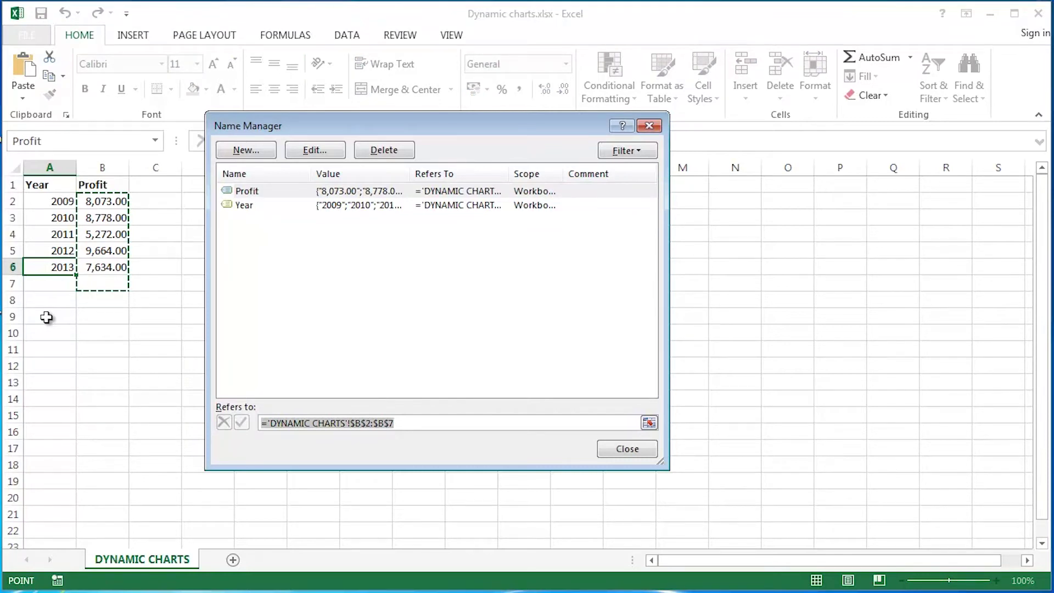
{"action": "left_click", "coordinate": [421, 422]}
{"action": "key", "text": "BackSpace"}
{"action": "type", "text": "6"}
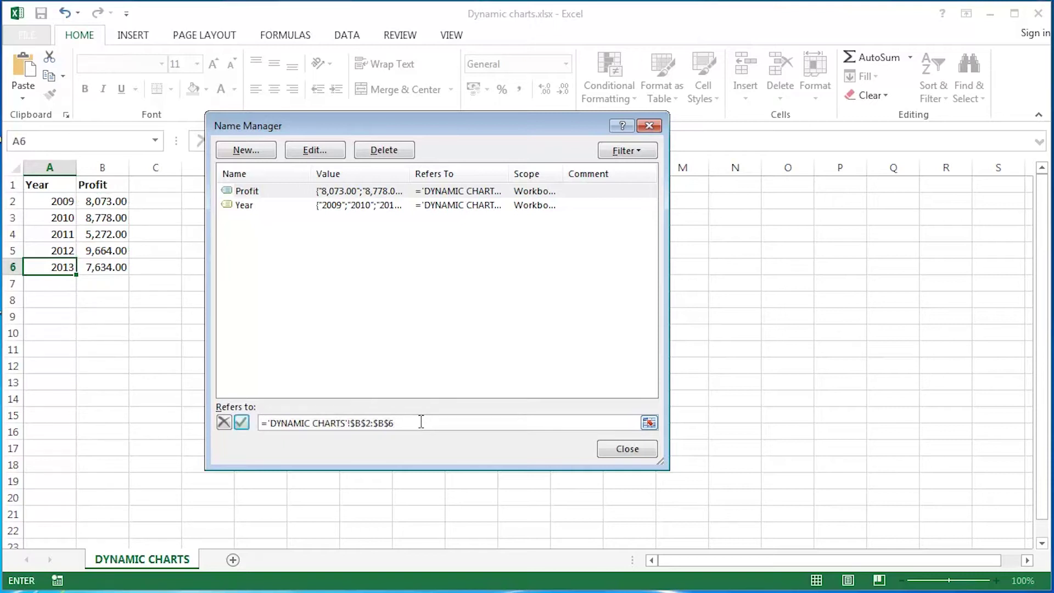
{"action": "left_click", "coordinate": [242, 422]}
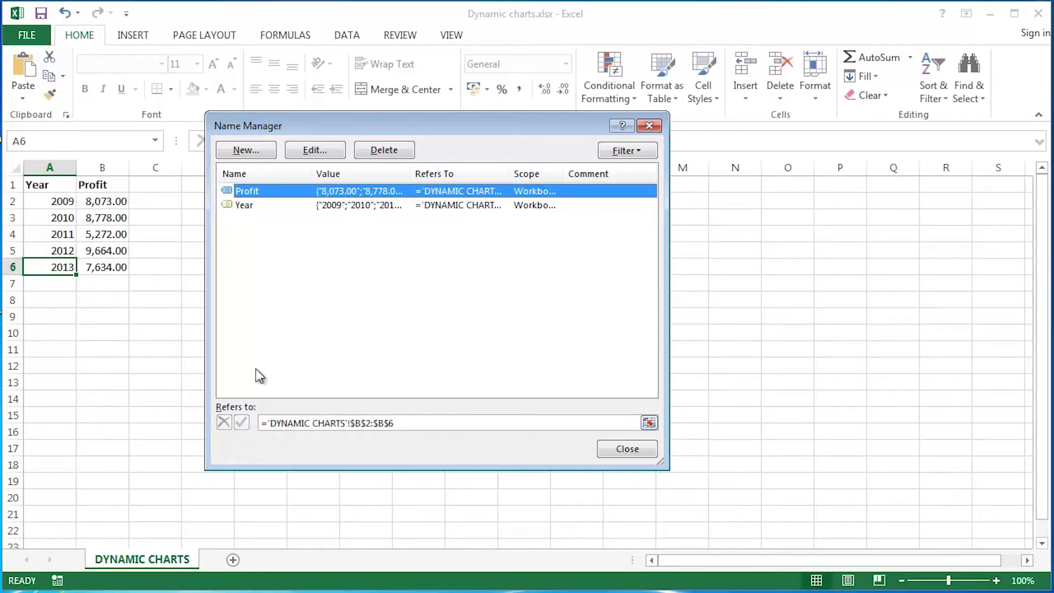
Change the Year name's reference to $A$2:$A$6.
{"action": "left_click", "coordinate": [255, 205]}
{"action": "left_click", "coordinate": [403, 423]}
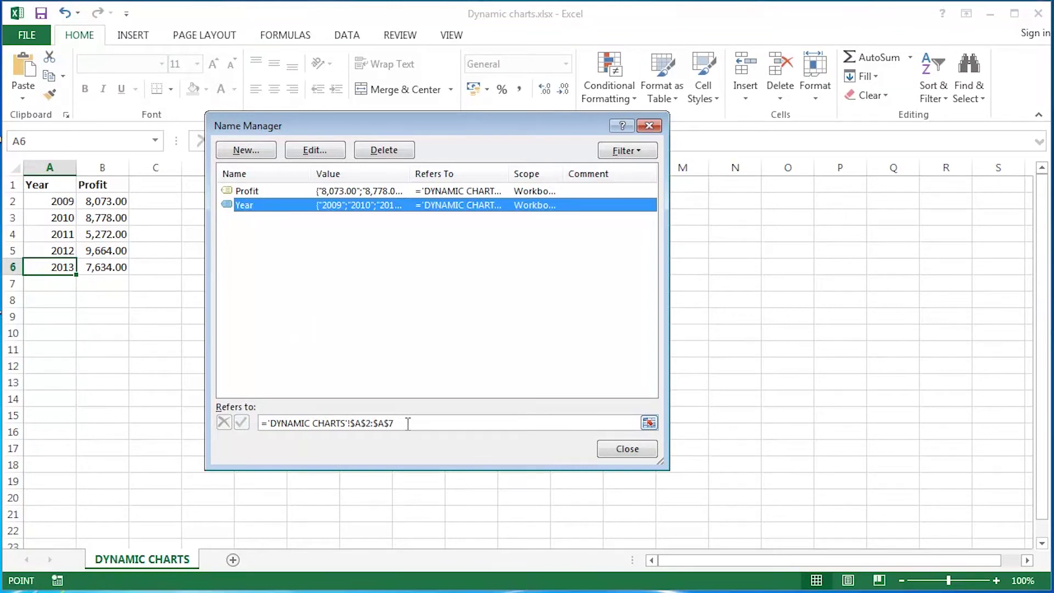
{"action": "key", "text": "BackSpace"}
{"action": "type", "text": "6"}
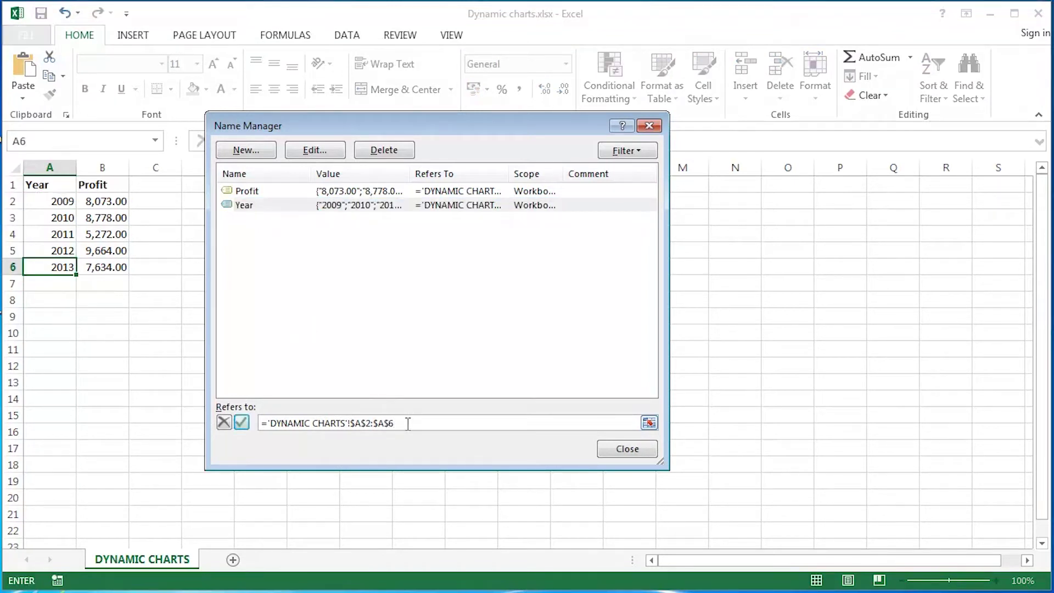
{"action": "left_click", "coordinate": [242, 422]}
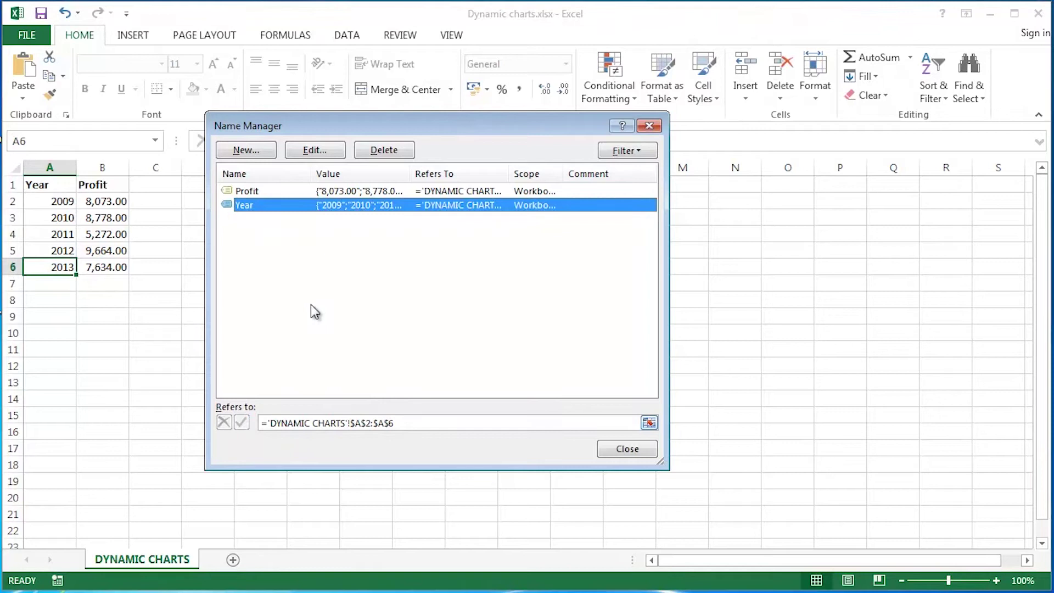
Review both names' updated ranges on the sheet and close Name Manager.
{"action": "left_click", "coordinate": [293, 192]}
{"action": "key", "text": "Tab"}
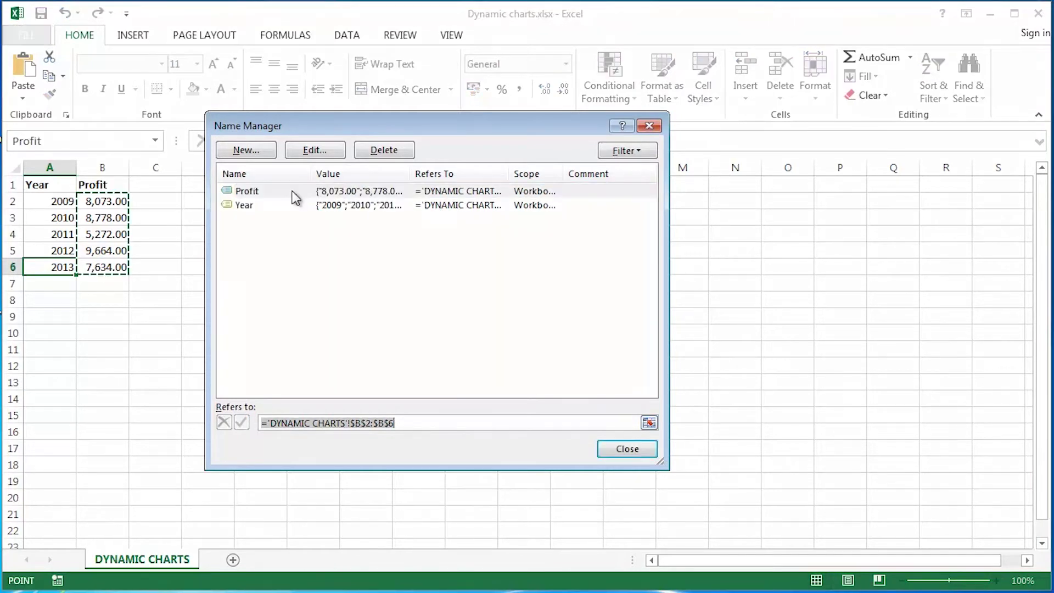
{"action": "key", "text": "F2"}
{"action": "left_click", "coordinate": [267, 206]}
{"action": "key", "text": "Tab"}
{"action": "key", "text": "F2"}
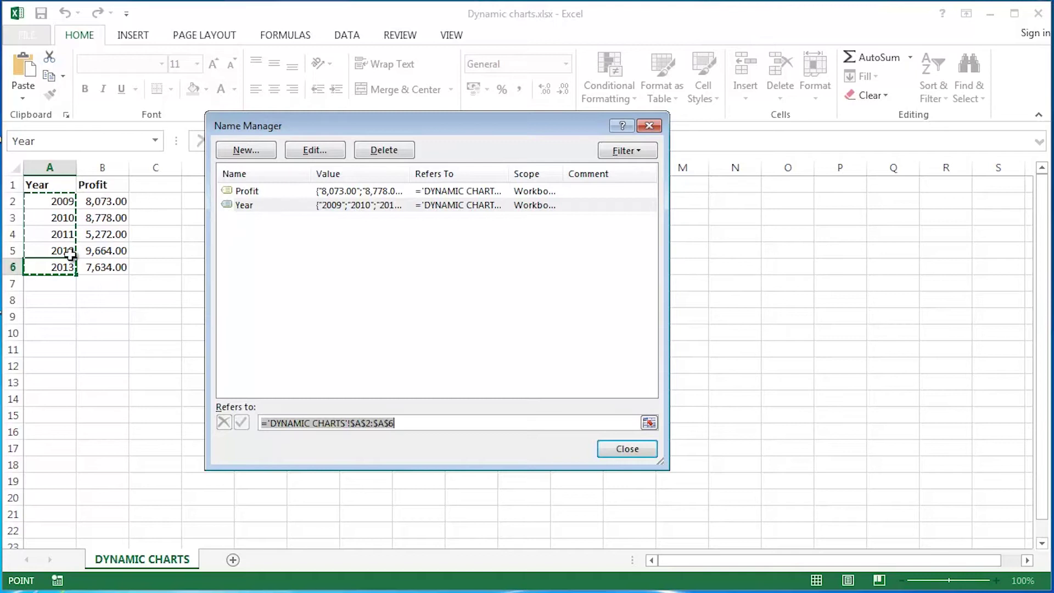
{"action": "left_click", "coordinate": [628, 448]}
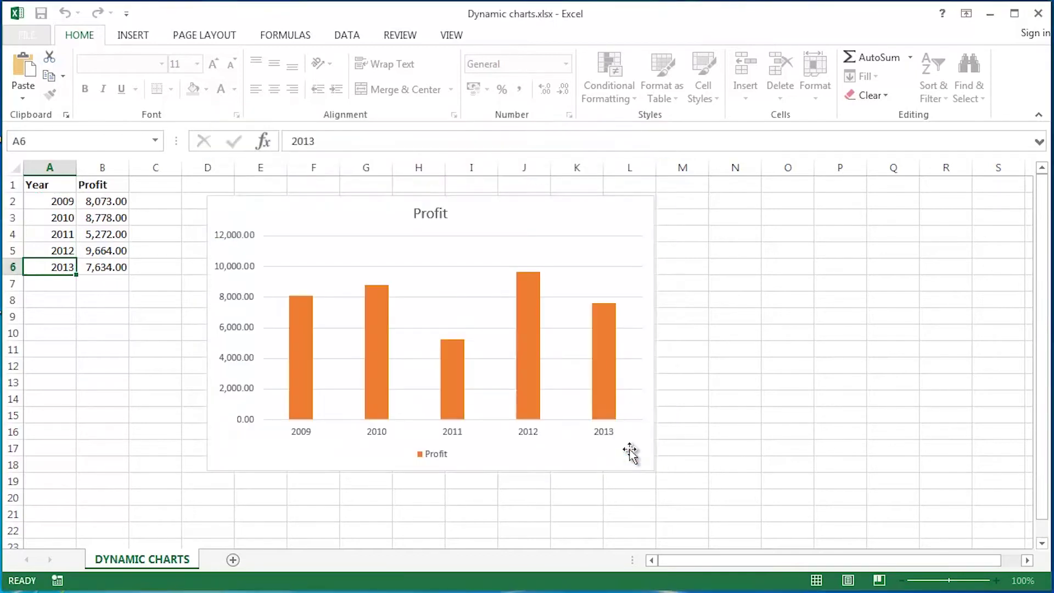
Set the chart's Profit series values to 'DYNAMIC CHARTS'!profit in Select Data.
{"action": "left_click", "coordinate": [86, 296]}
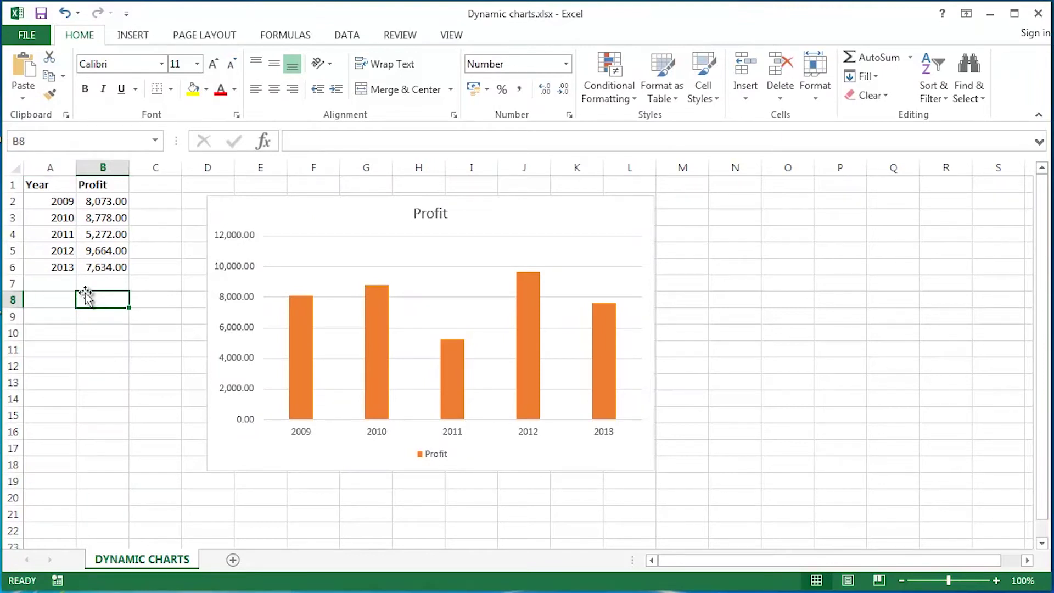
{"action": "left_click", "coordinate": [361, 212]}
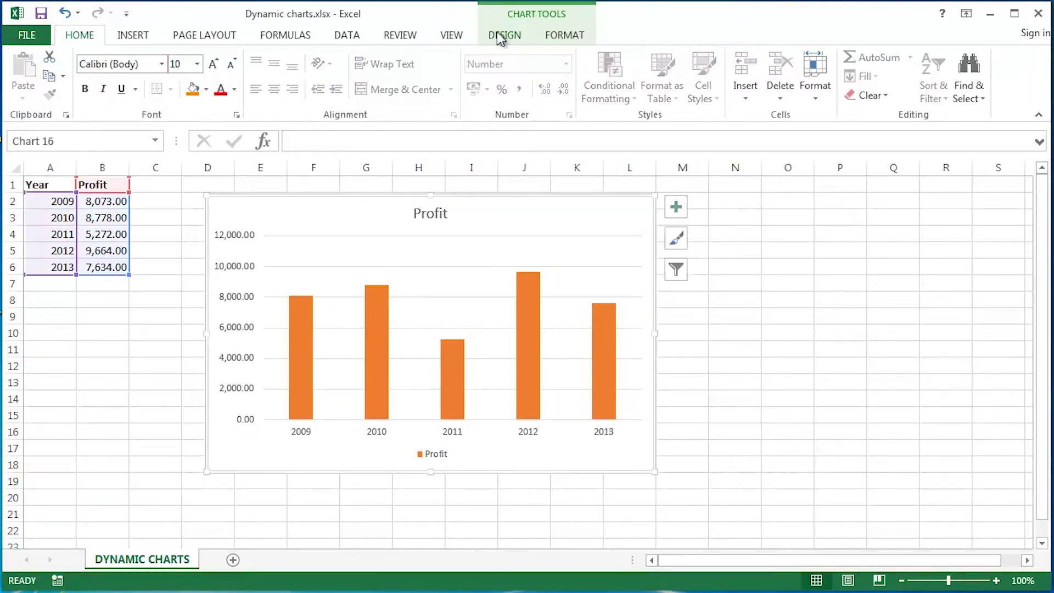
{"action": "left_click", "coordinate": [501, 35]}
{"action": "left_click", "coordinate": [821, 81]}
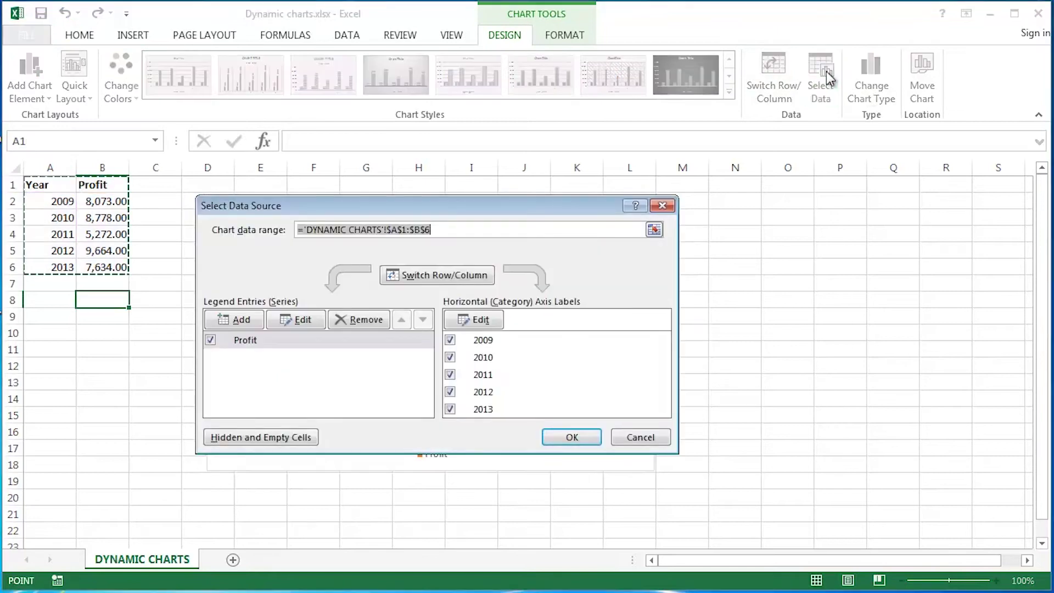
{"action": "left_click", "coordinate": [245, 341]}
{"action": "left_click", "coordinate": [298, 320]}
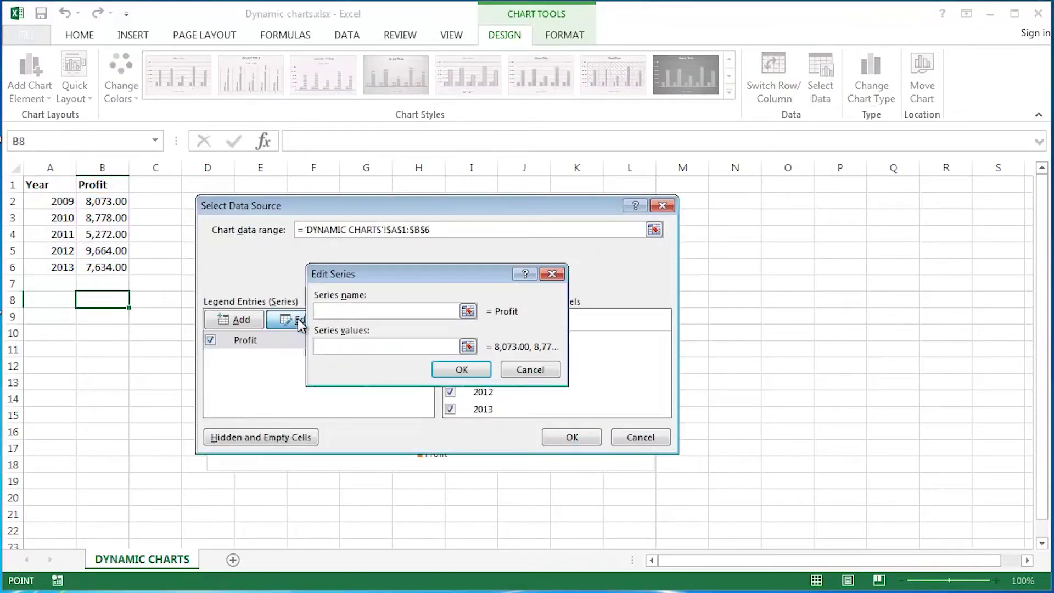
{"action": "left_click", "coordinate": [409, 348]}
{"action": "left_click_drag", "start_coordinate": [414, 347], "coordinate": [457, 350]}
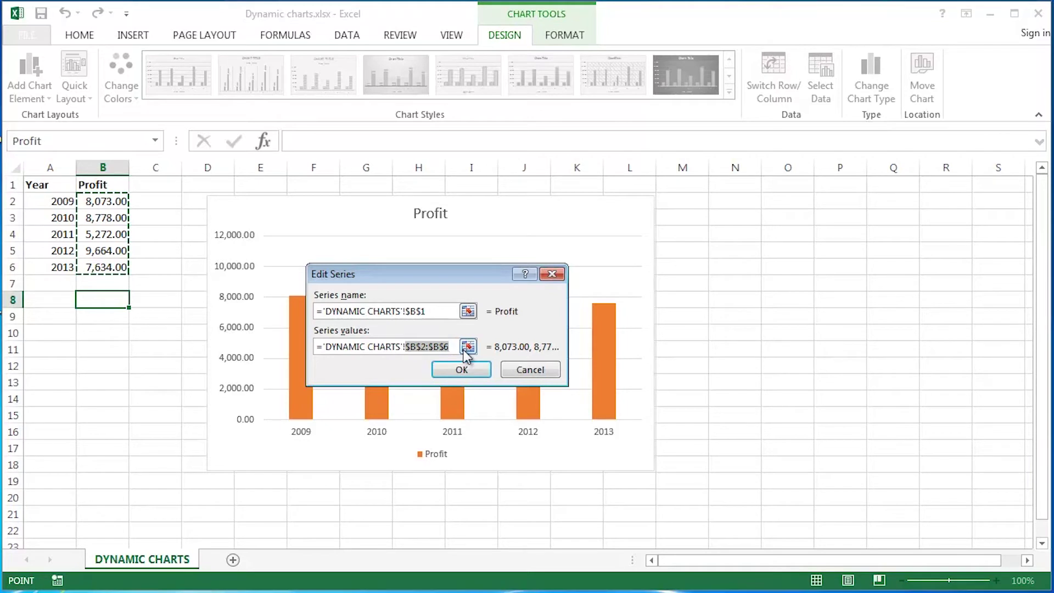
{"action": "type", "text": "profit"}
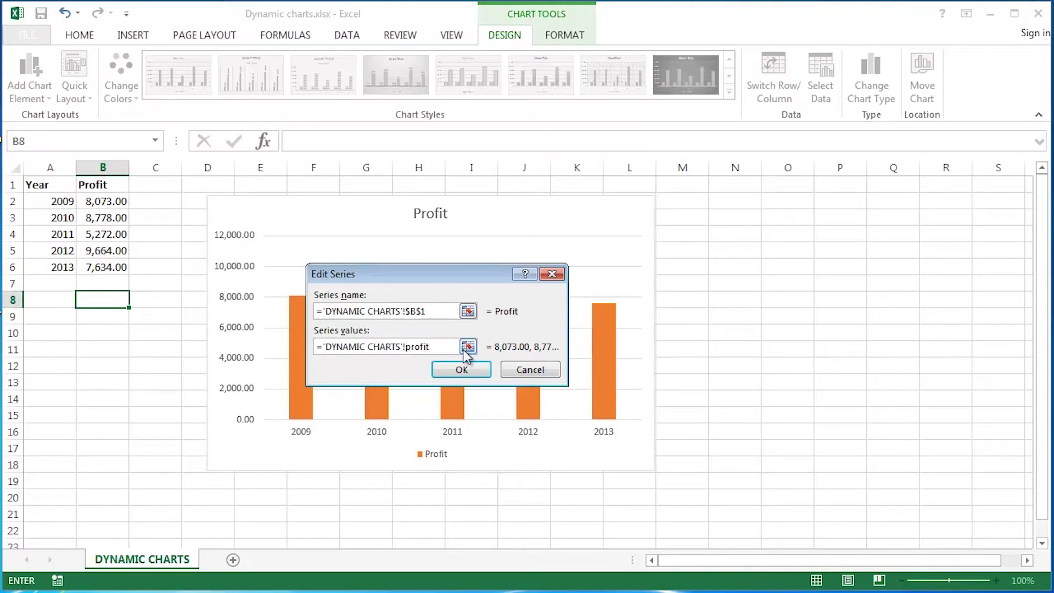
{"action": "left_click", "coordinate": [463, 372]}
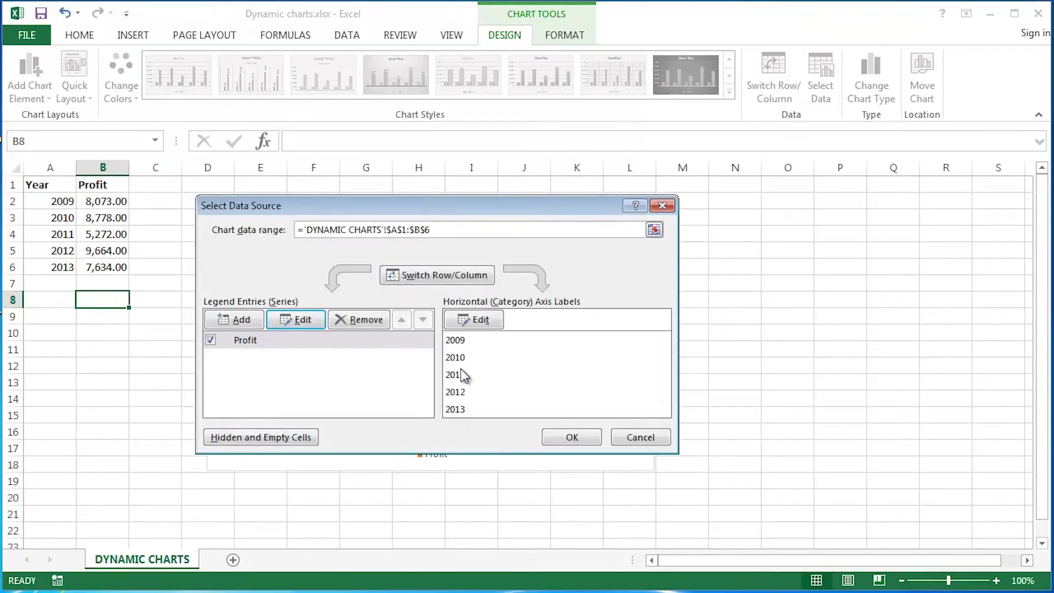
Set the axis labels to 'DYNAMIC CHARTS'!year and apply the data source.
{"action": "left_click", "coordinate": [483, 322]}
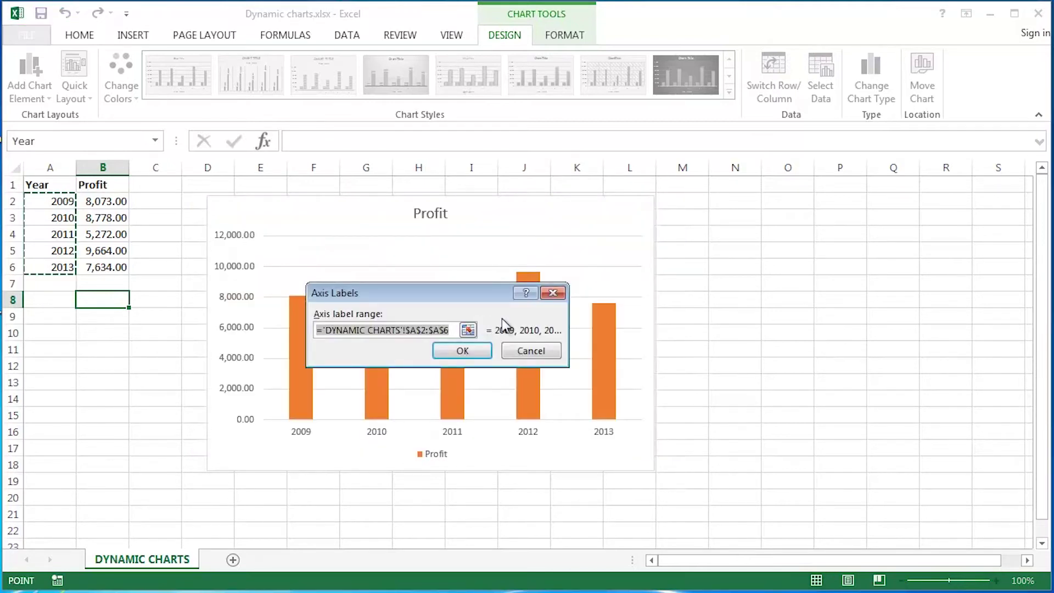
{"action": "left_click", "coordinate": [413, 329]}
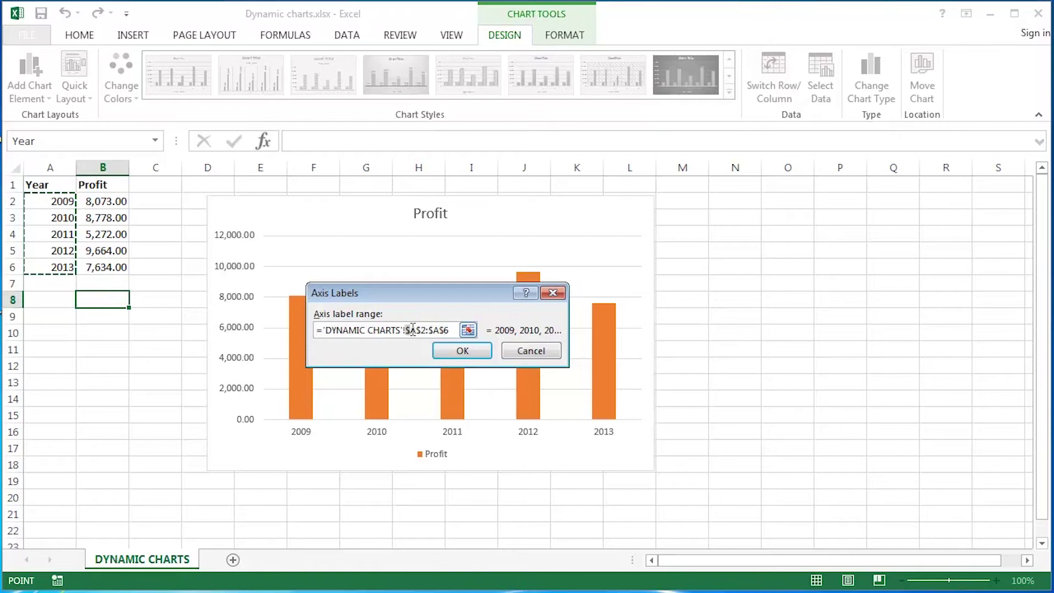
{"action": "left_click_drag", "start_coordinate": [407, 330], "coordinate": [469, 329]}
{"action": "type", "text": "year"}
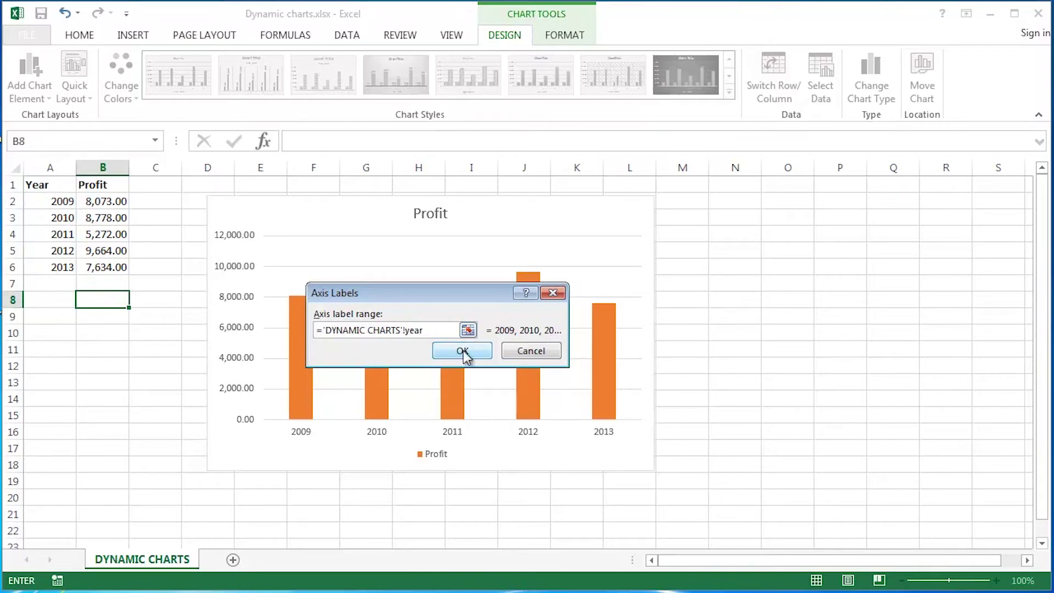
{"action": "left_click", "coordinate": [462, 351]}
{"action": "left_click", "coordinate": [586, 438]}
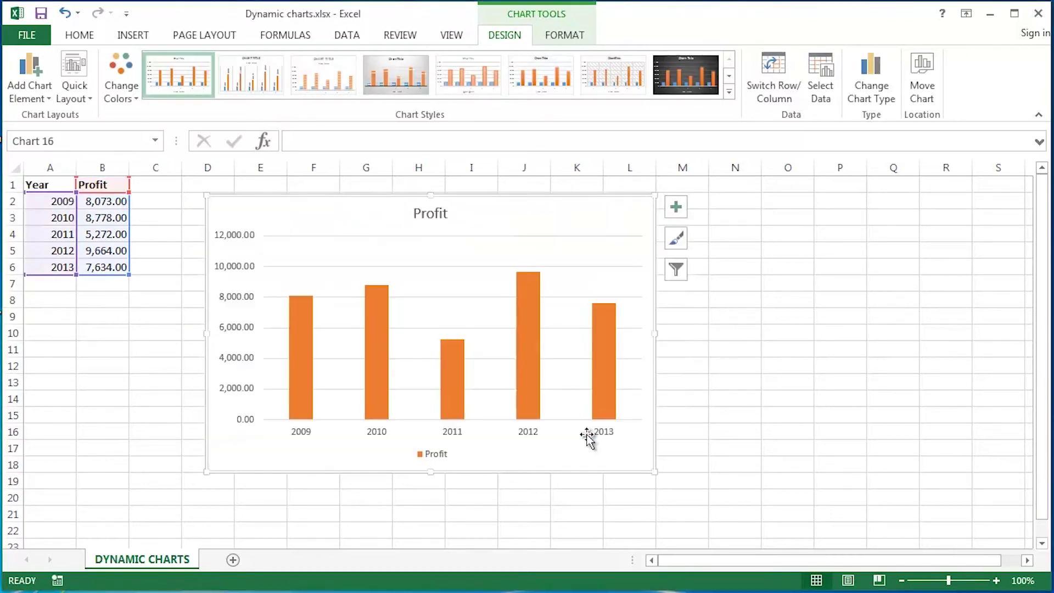
Select A2, open Name Manager with Ctrl+F3, and start editing the Year name's reference.
{"action": "left_click", "coordinate": [48, 283]}
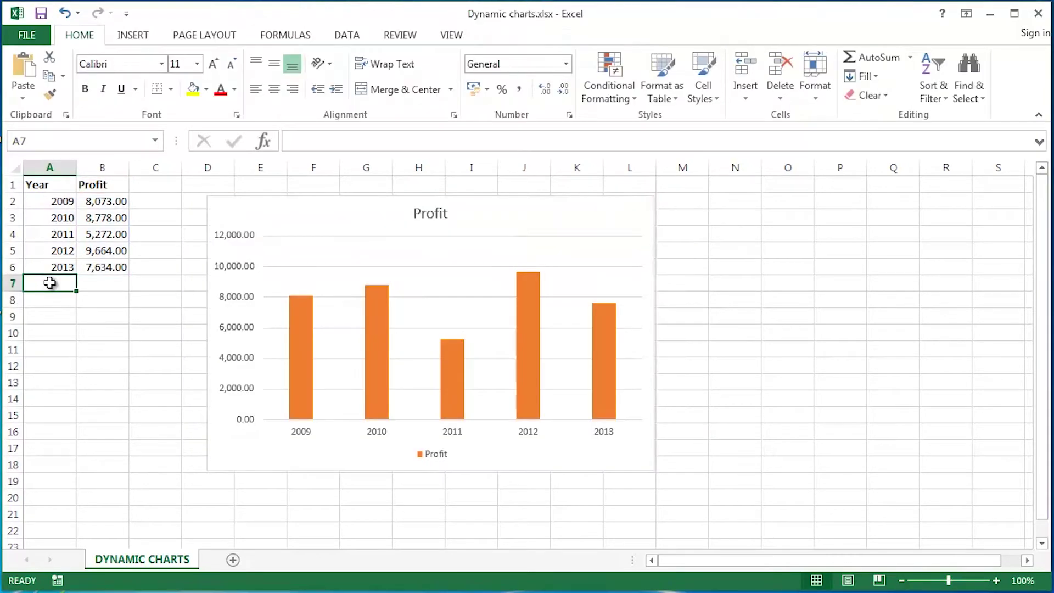
{"action": "left_click", "coordinate": [55, 201]}
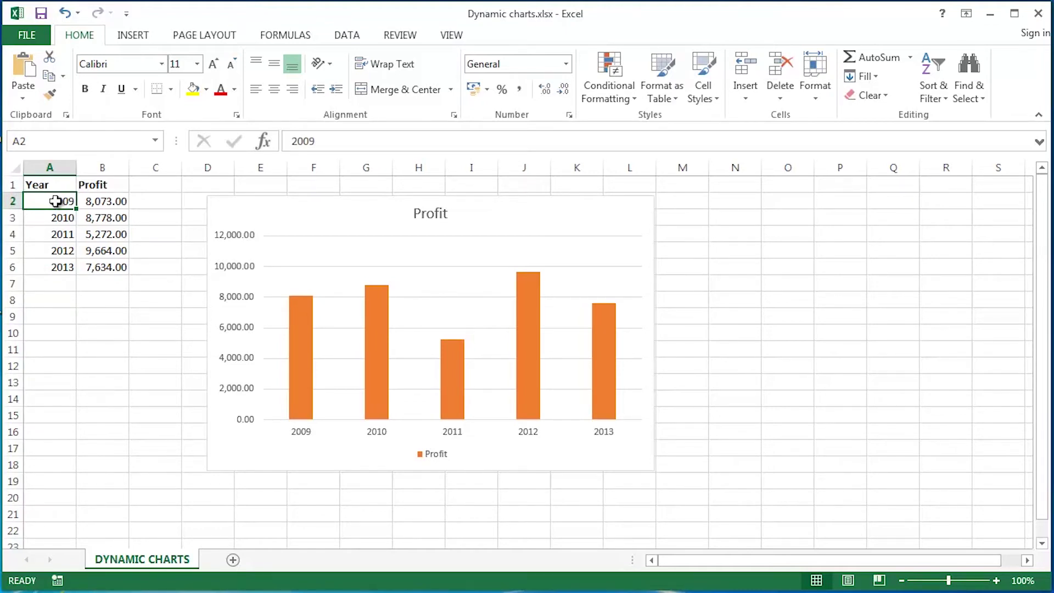
{"action": "key", "text": "ctrl+F3"}
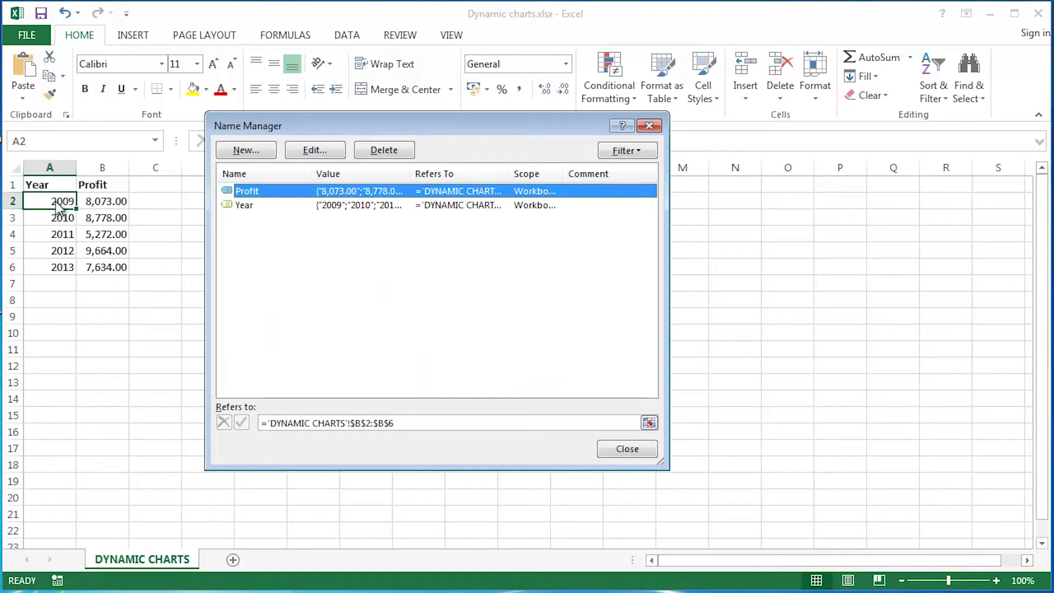
{"action": "left_click", "coordinate": [285, 200]}
{"action": "key", "text": "Tab"}
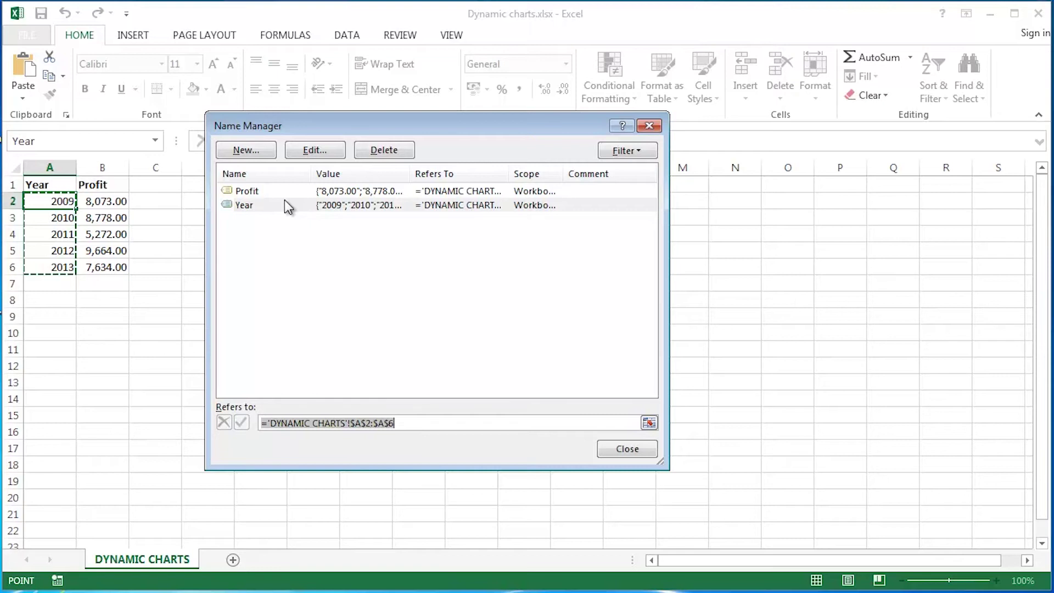
Make Year an OFFSET from A1, one row down, with height COUNTA of column A minus 1.
{"action": "type", "text": "=offset"}
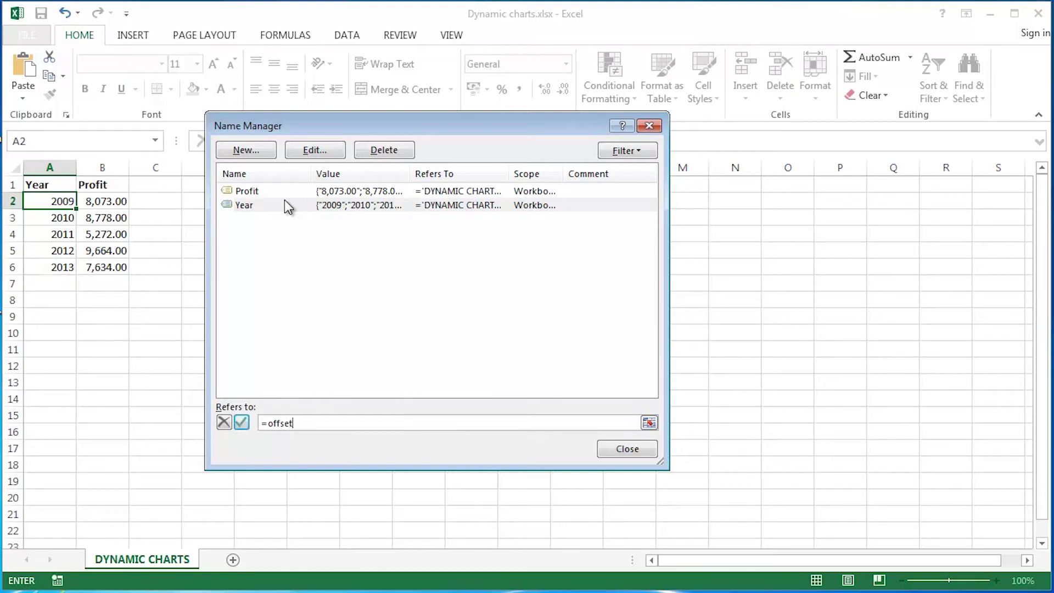
{"action": "type", "text": "("}
{"action": "left_click", "coordinate": [52, 184]}
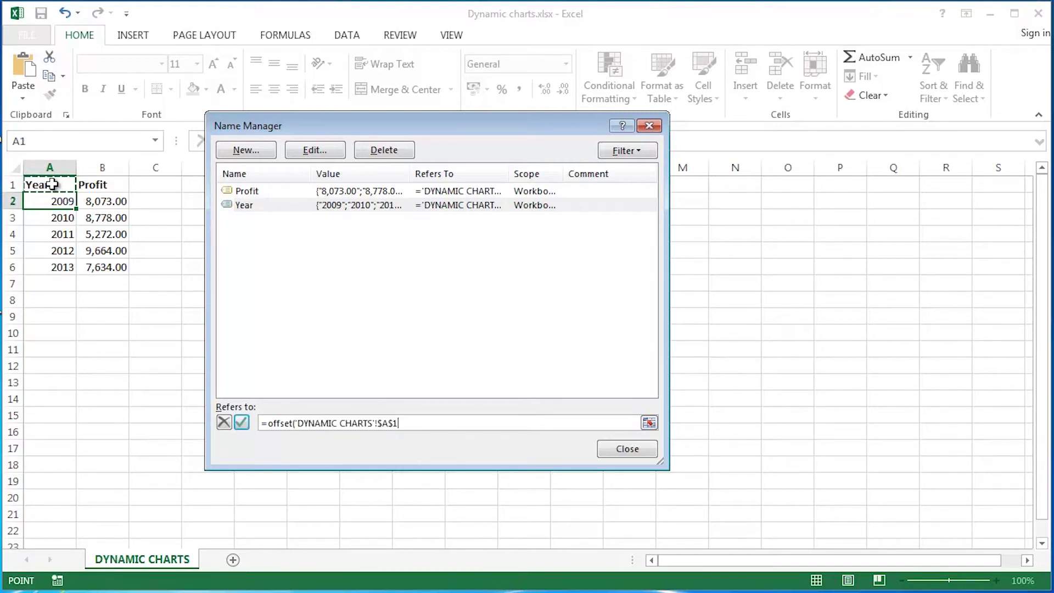
{"action": "type", "text": ","}
{"action": "type", "text": "1,0,counta("}
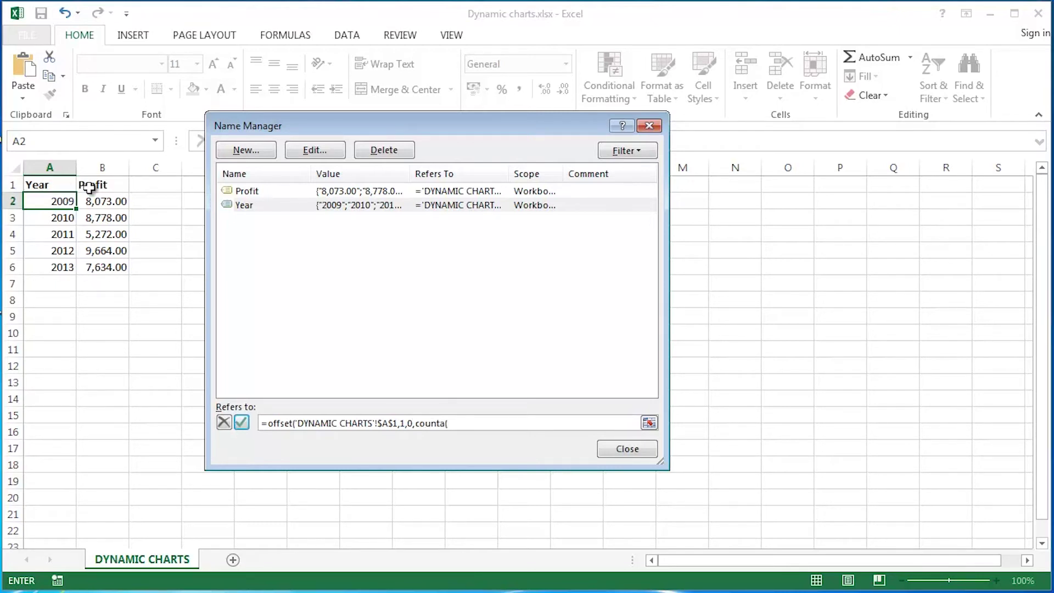
{"action": "left_click", "coordinate": [51, 167]}
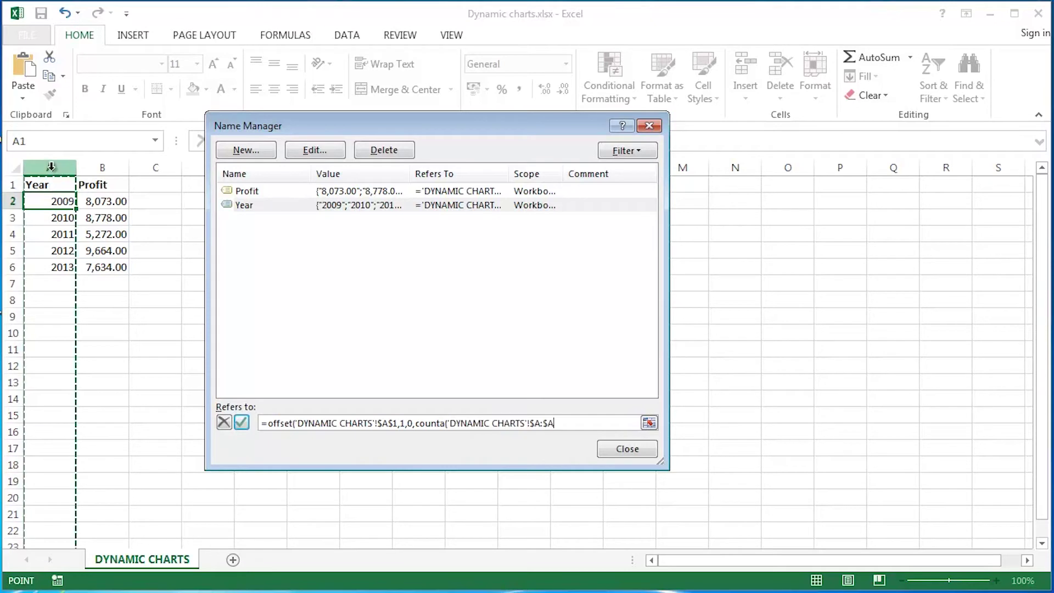
{"action": "type", "text": ")"}
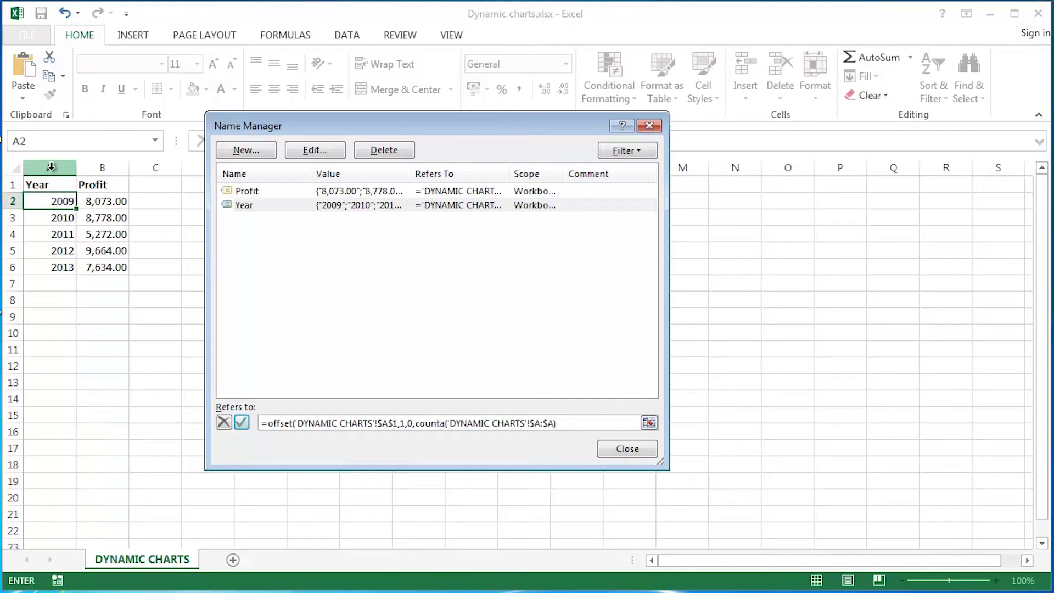
{"action": "type", "text": "-1"}
{"action": "type", "text": ",1"}
{"action": "left_click", "coordinate": [241, 423]}
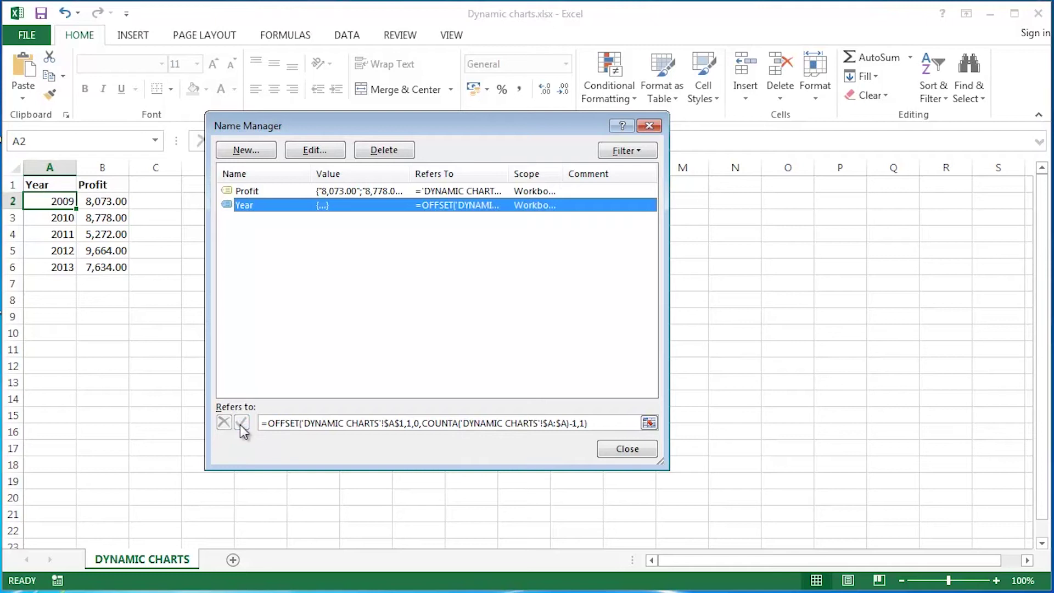
Make Profit an OFFSET from B1, one row down, with height COUNTA of column B minus 1.
{"action": "left_click", "coordinate": [291, 193]}
{"action": "key", "text": "Tab"}
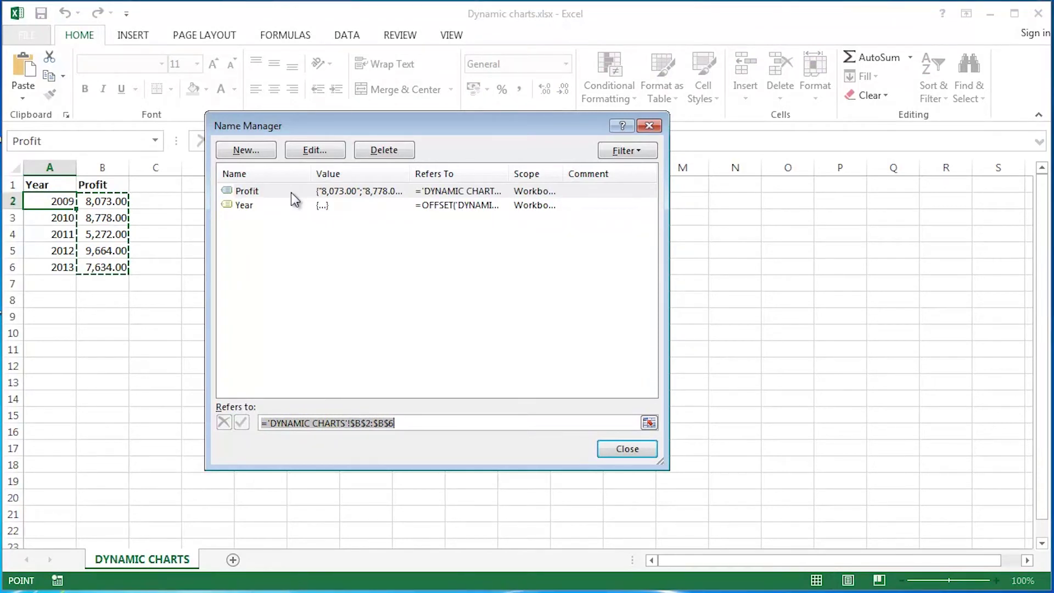
{"action": "type", "text": "="}
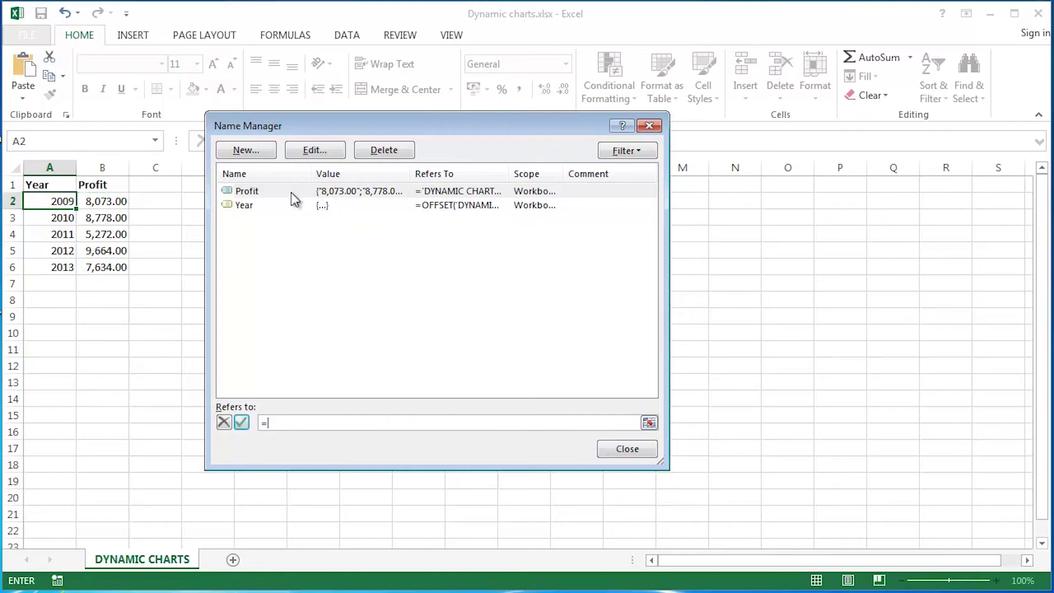
{"action": "type", "text": "offset("}
{"action": "left_click", "coordinate": [102, 185]}
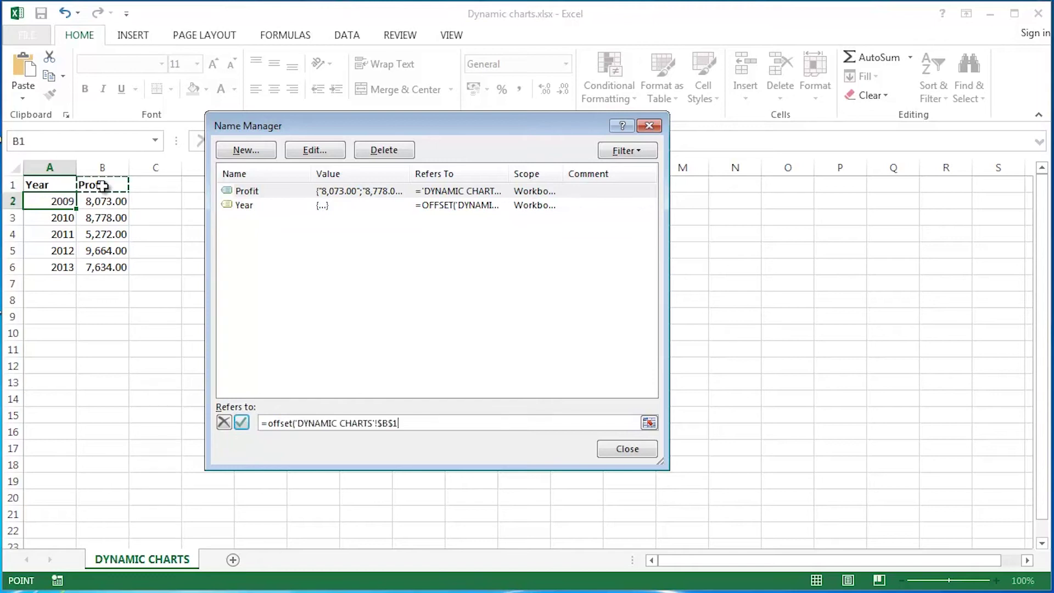
{"action": "type", "text": ","}
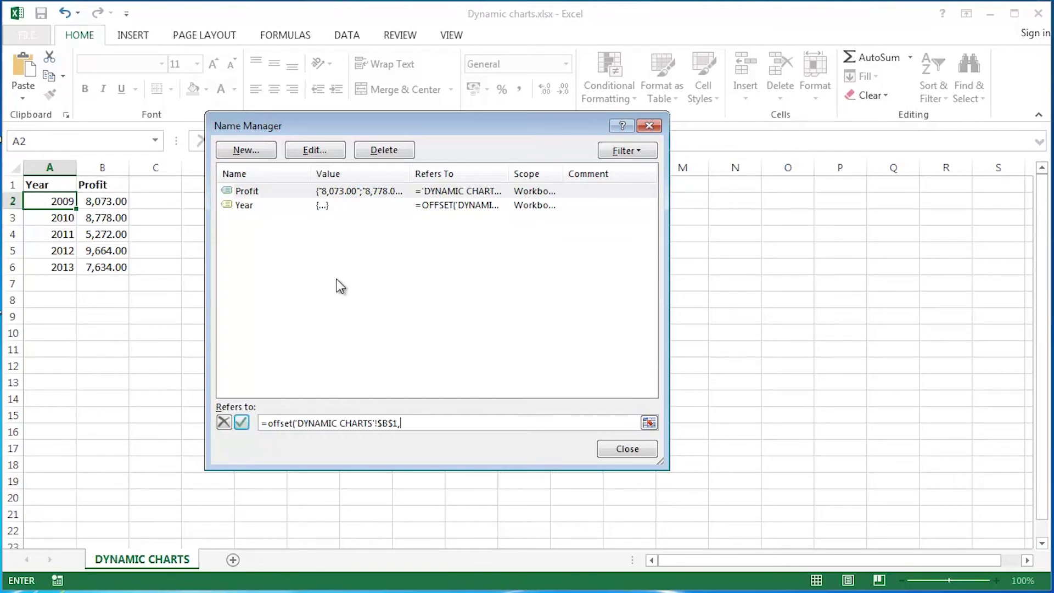
{"action": "type", "text": "1,0,counta("}
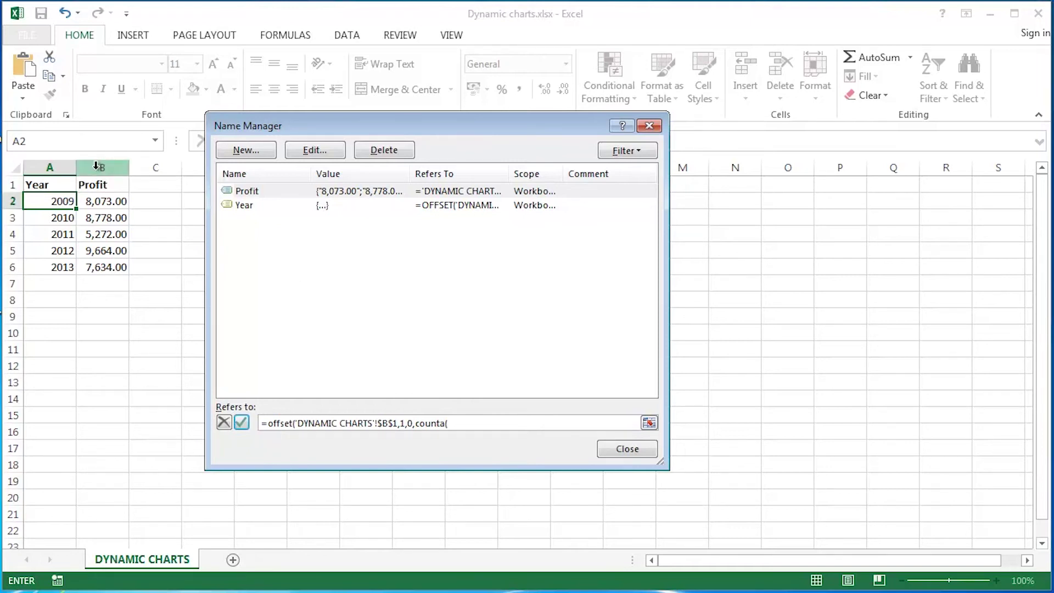
{"action": "left_click", "coordinate": [96, 166]}
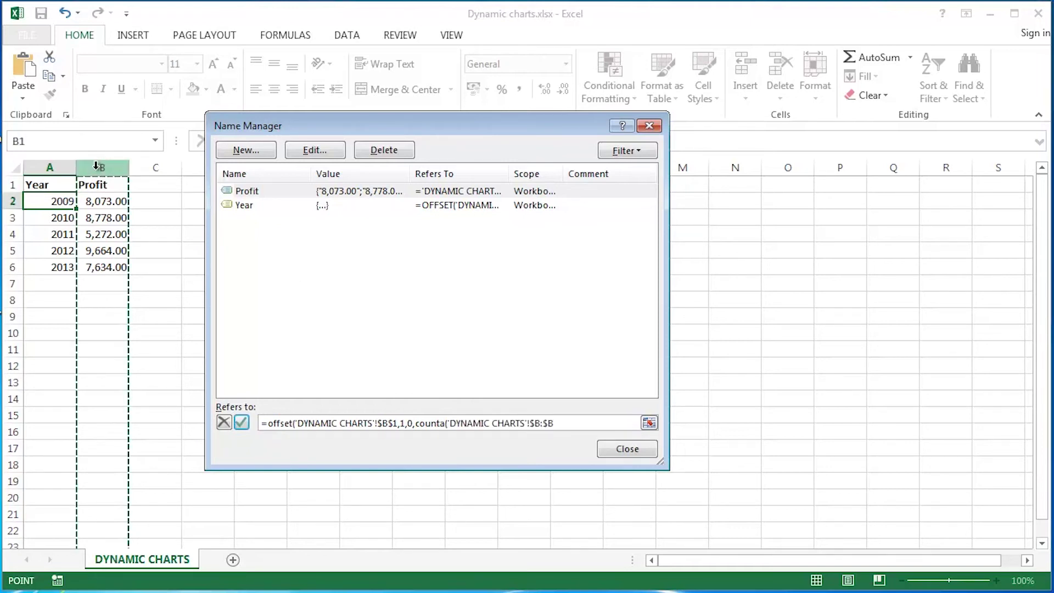
{"action": "type", "text": ")"}
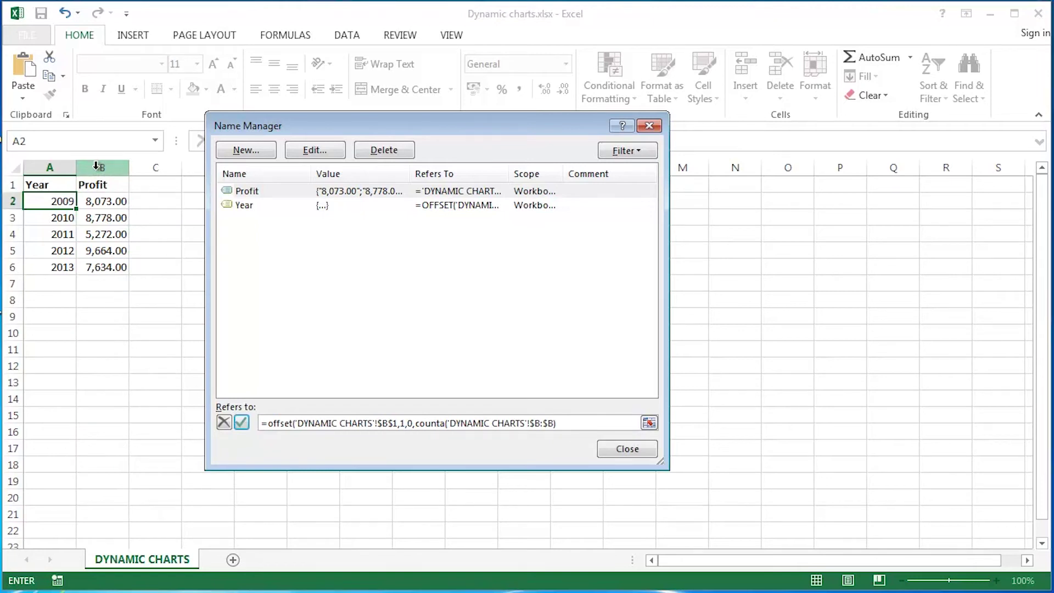
{"action": "type", "text": "-"}
{"action": "type", "text": "1,1"}
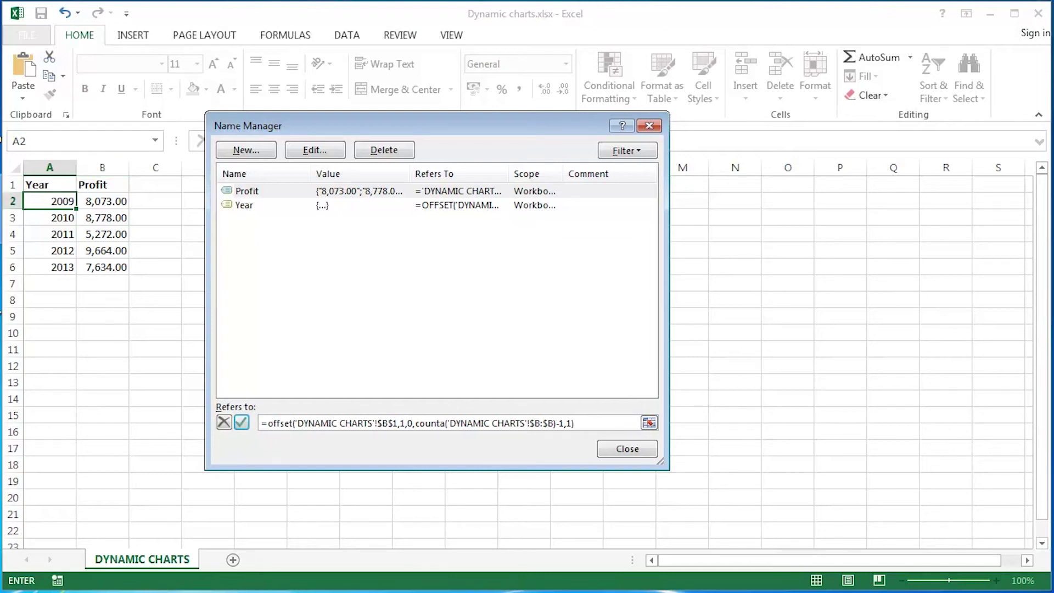
{"action": "left_click", "coordinate": [242, 423]}
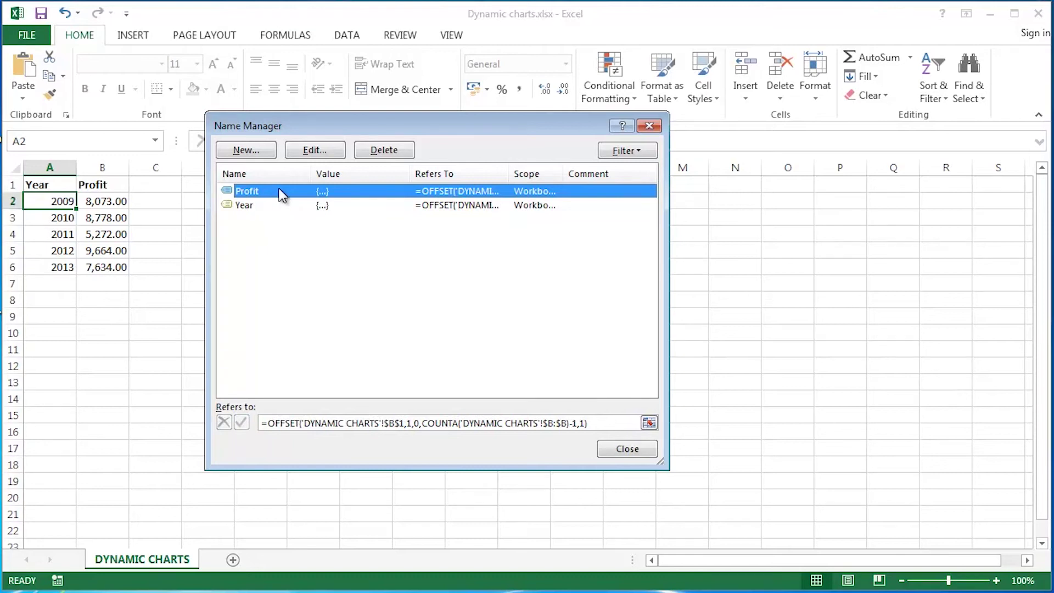
Review the Profit and Year dynamic formulas, then close Name Manager.
{"action": "key", "text": "Tab"}
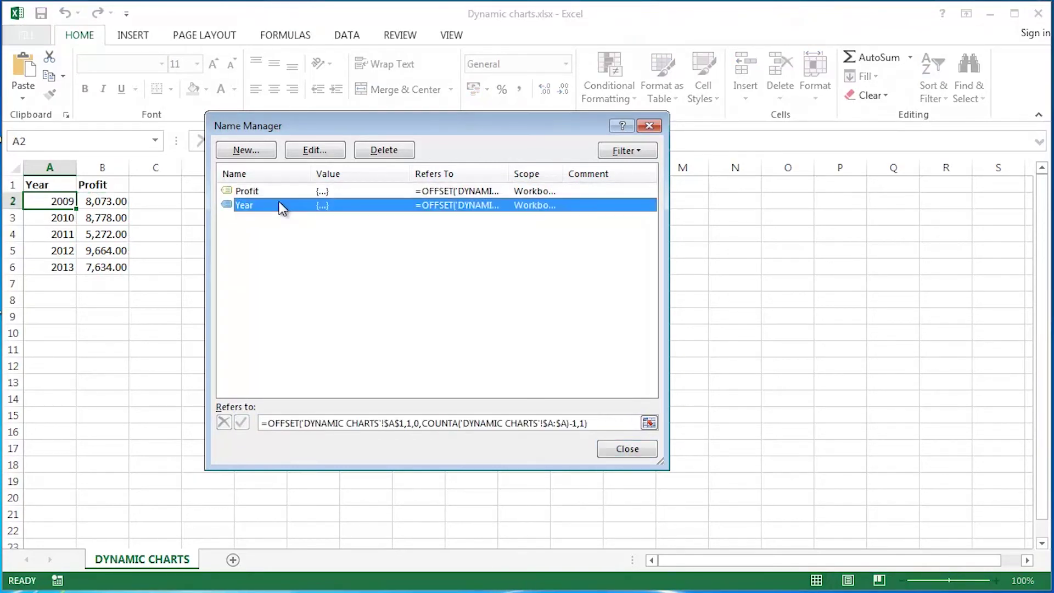
{"action": "left_click", "coordinate": [283, 206]}
{"action": "key", "text": "Tab"}
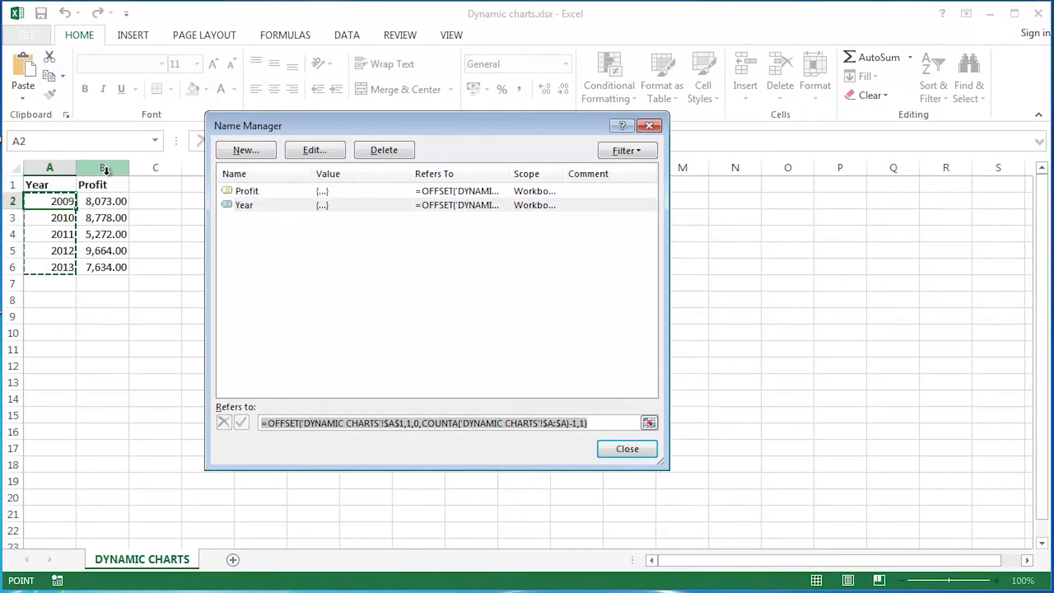
{"action": "left_click", "coordinate": [611, 454]}
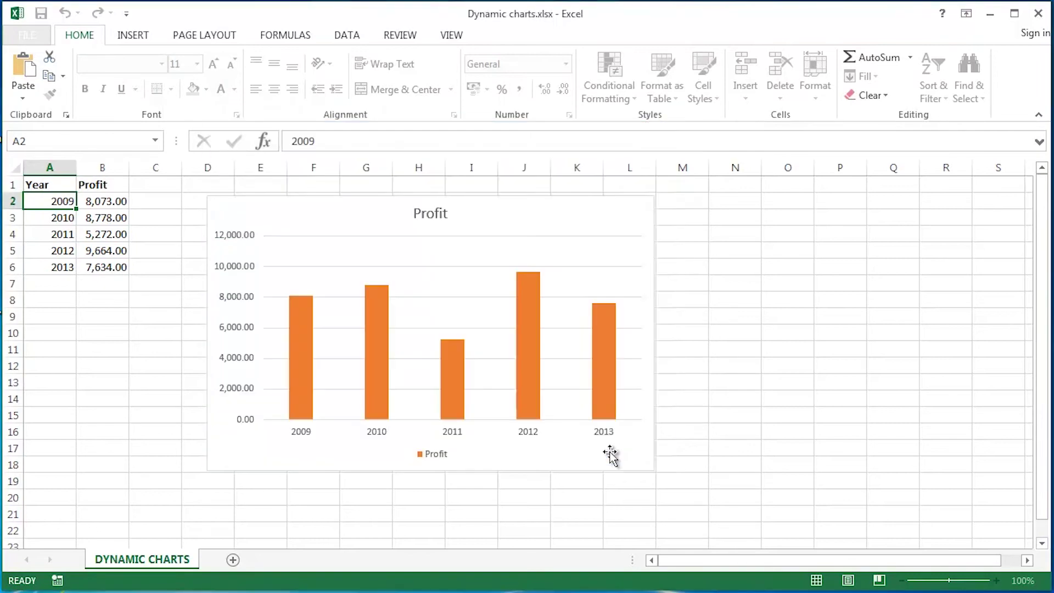
Nudge the chart left and reconfirm the Profit series values and Year axis labels in Select Data.
{"action": "left_click", "coordinate": [586, 218]}
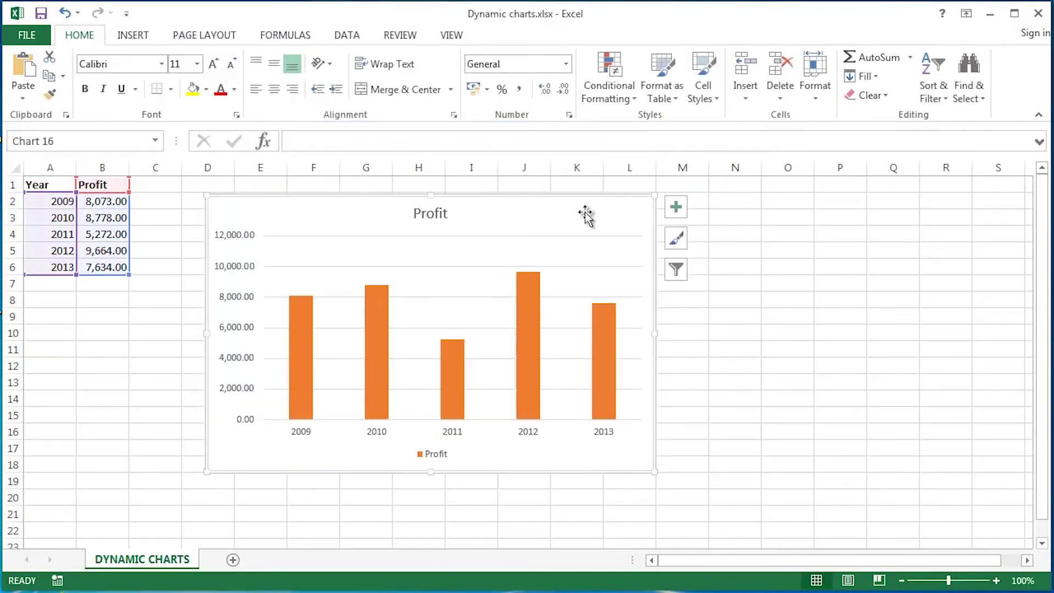
{"action": "mouse_move", "coordinate": [583, 206]}
{"action": "left_mouse_down"}
{"action": "mouse_move", "coordinate": [555, 216]}
{"action": "mouse_move", "coordinate": [564, 203]}
{"action": "left_mouse_up"}
{"action": "left_click", "coordinate": [501, 34]}
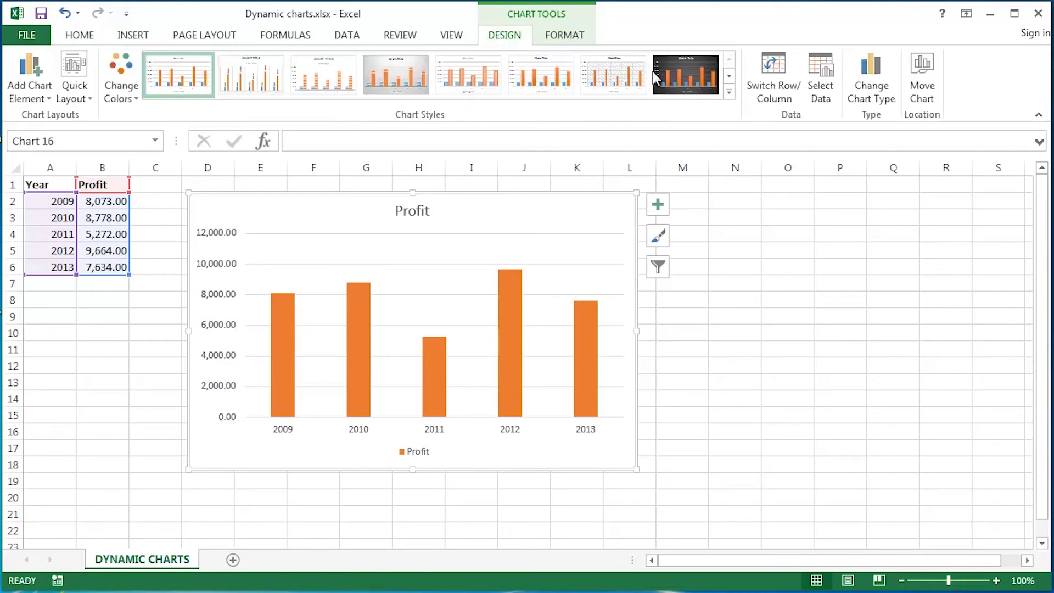
{"action": "left_click", "coordinate": [819, 78]}
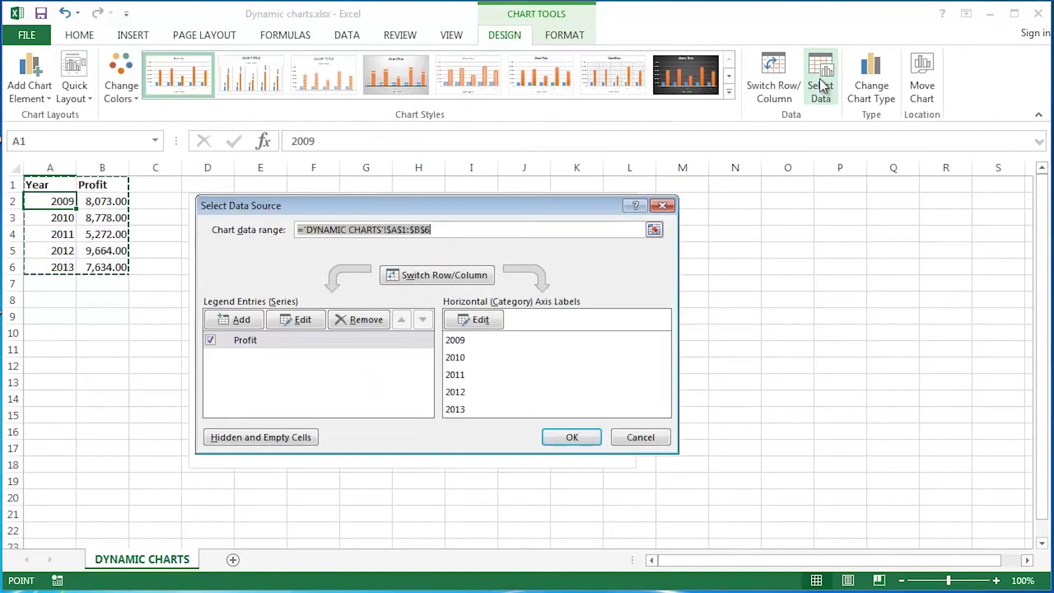
{"action": "left_click", "coordinate": [285, 347]}
{"action": "left_click", "coordinate": [291, 322]}
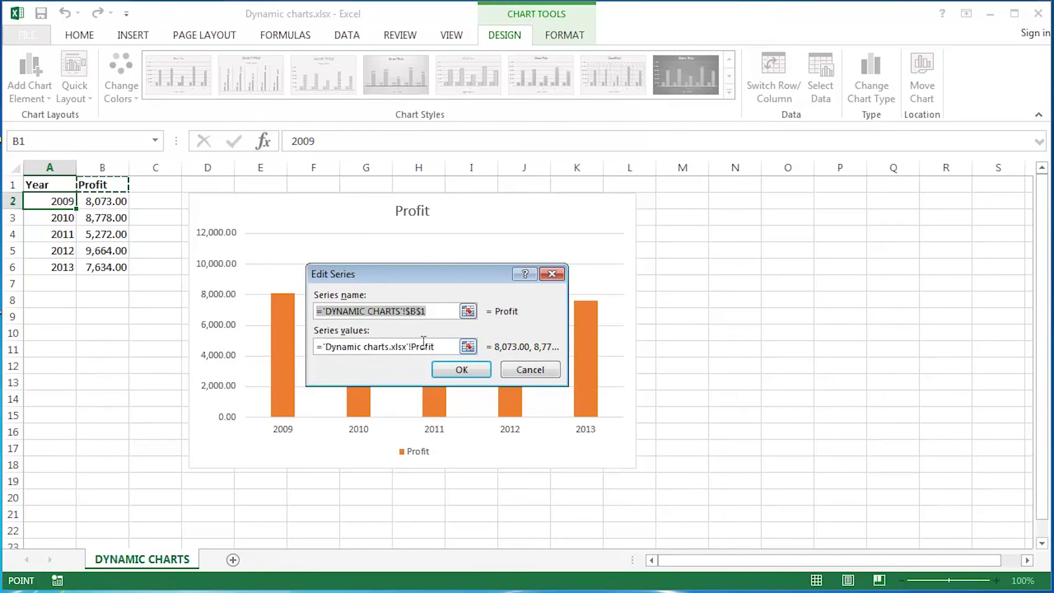
{"action": "left_click", "coordinate": [451, 369]}
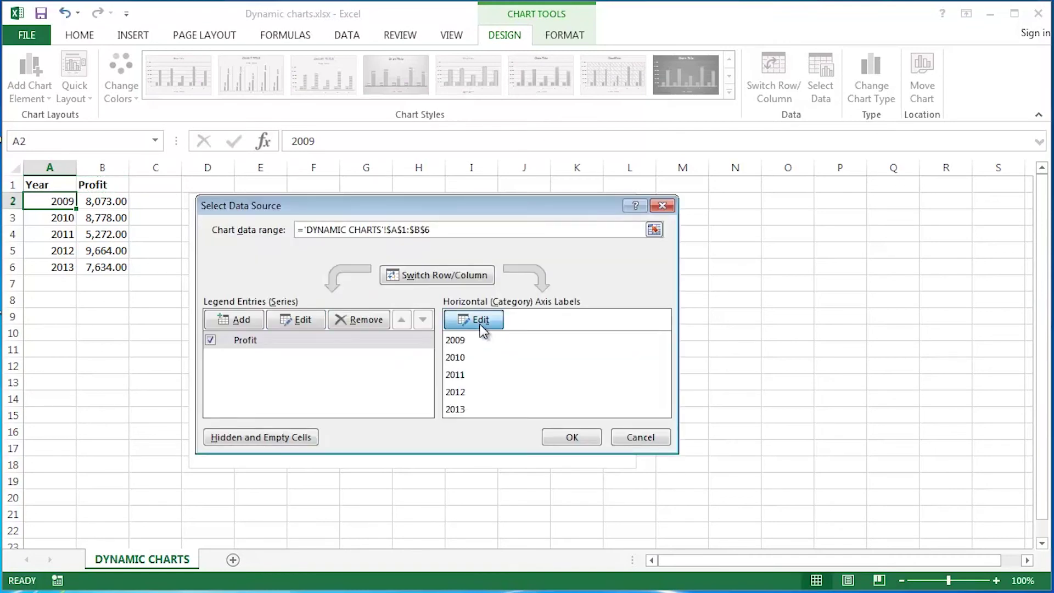
{"action": "left_click", "coordinate": [480, 324]}
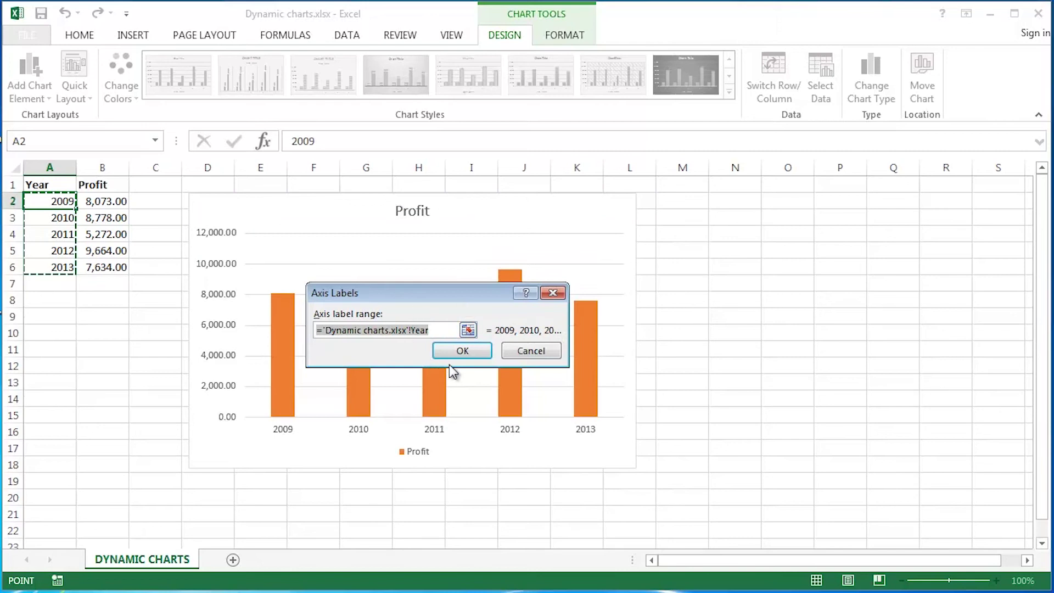
{"action": "left_click", "coordinate": [461, 353]}
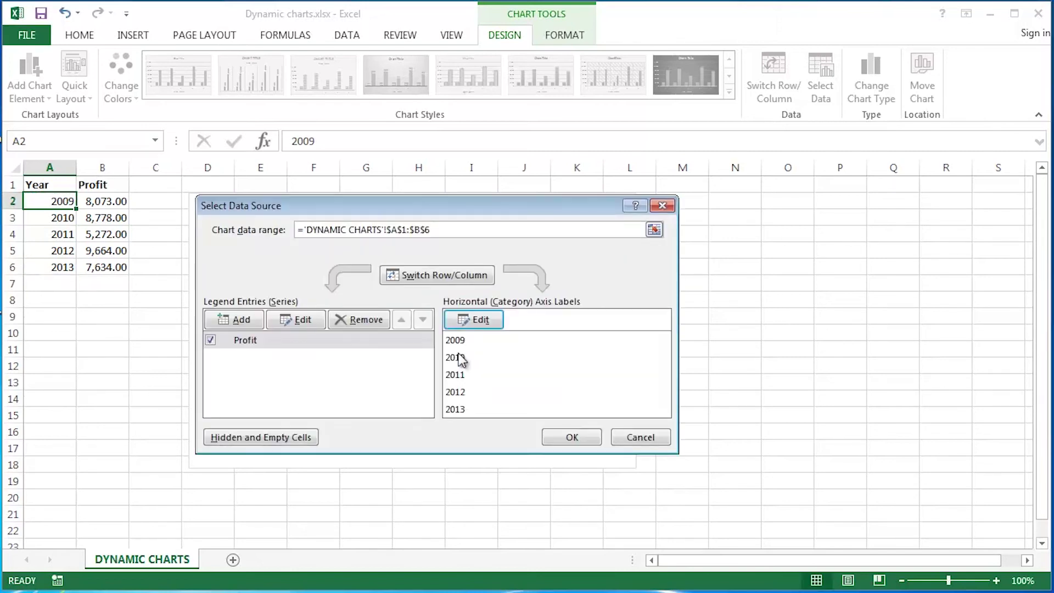
{"action": "left_click", "coordinate": [571, 437]}
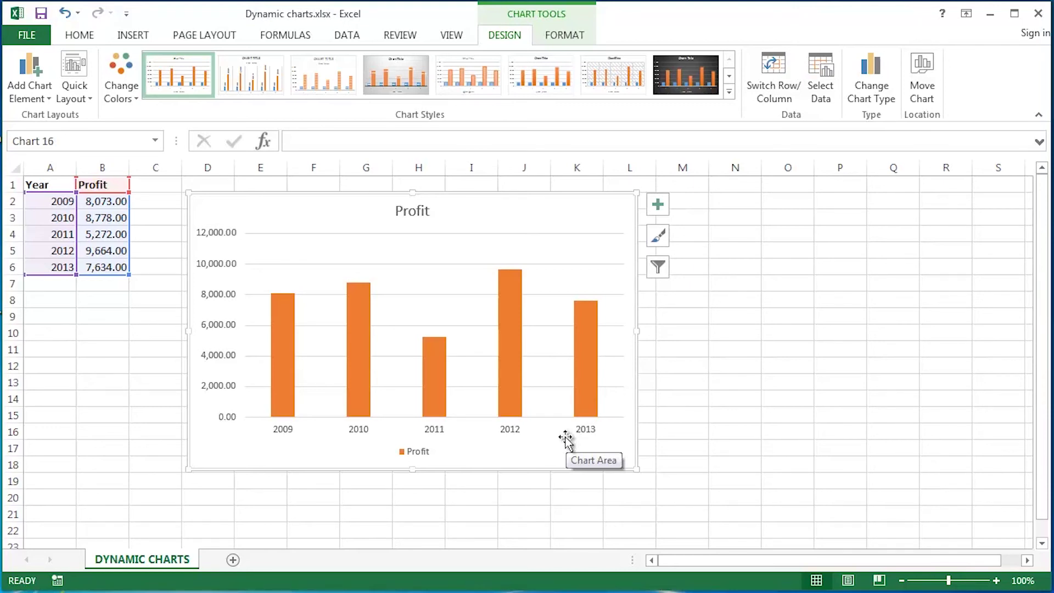
Add 2014 with profit 5500 and 2015 with profit 6500 in rows 7 and 8.
{"action": "left_click", "coordinate": [55, 286]}
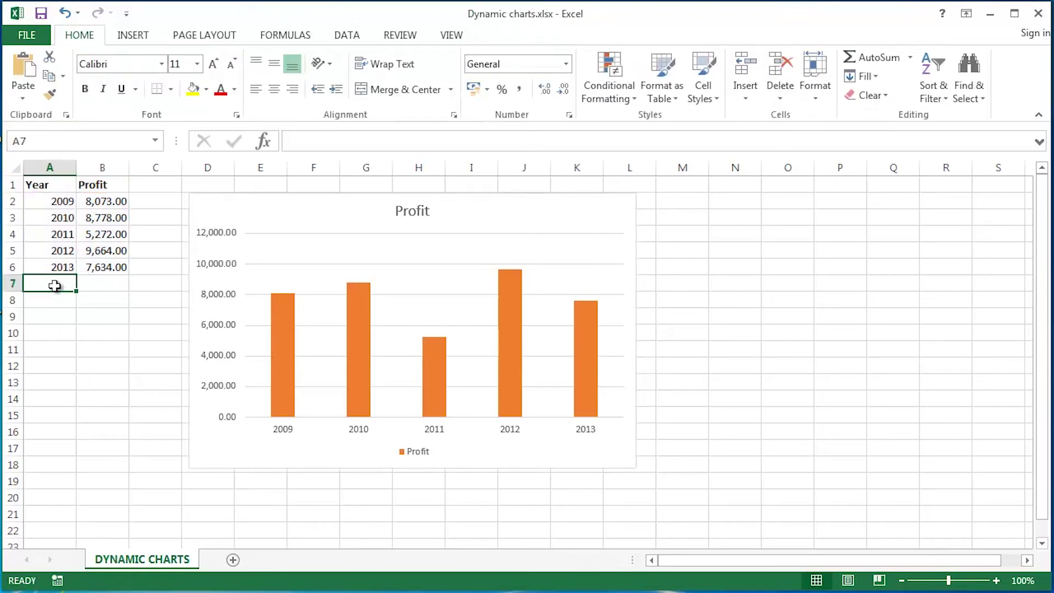
{"action": "type", "text": "2014"}
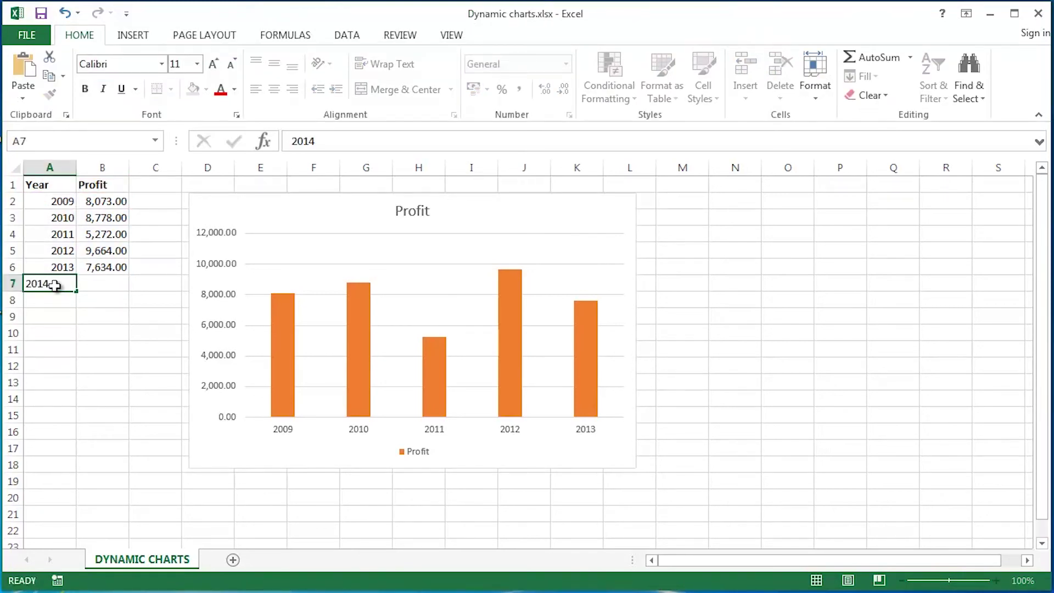
{"action": "key", "text": "Tab"}
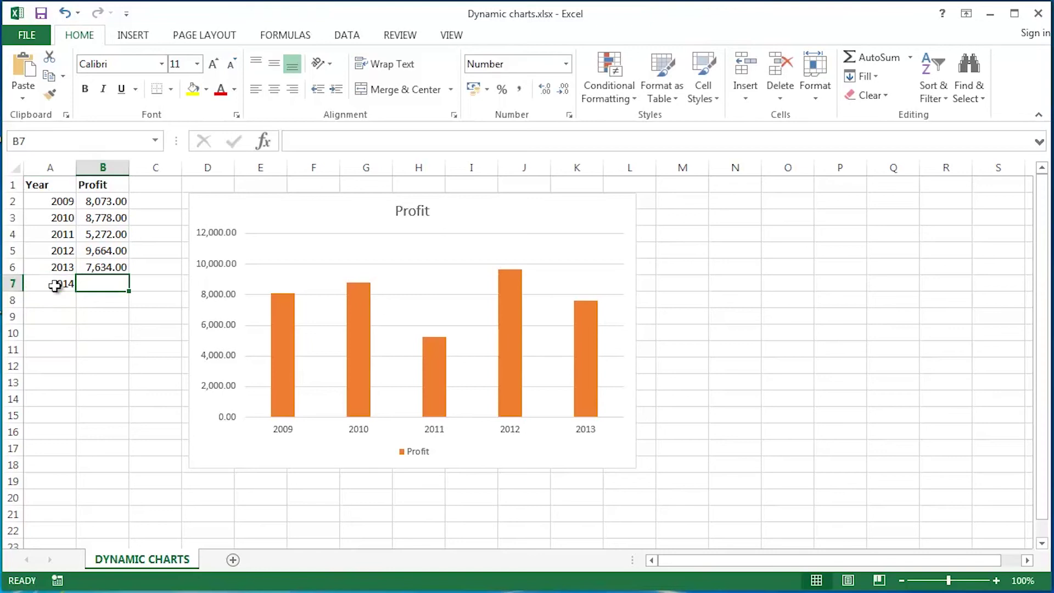
{"action": "type", "text": "5500"}
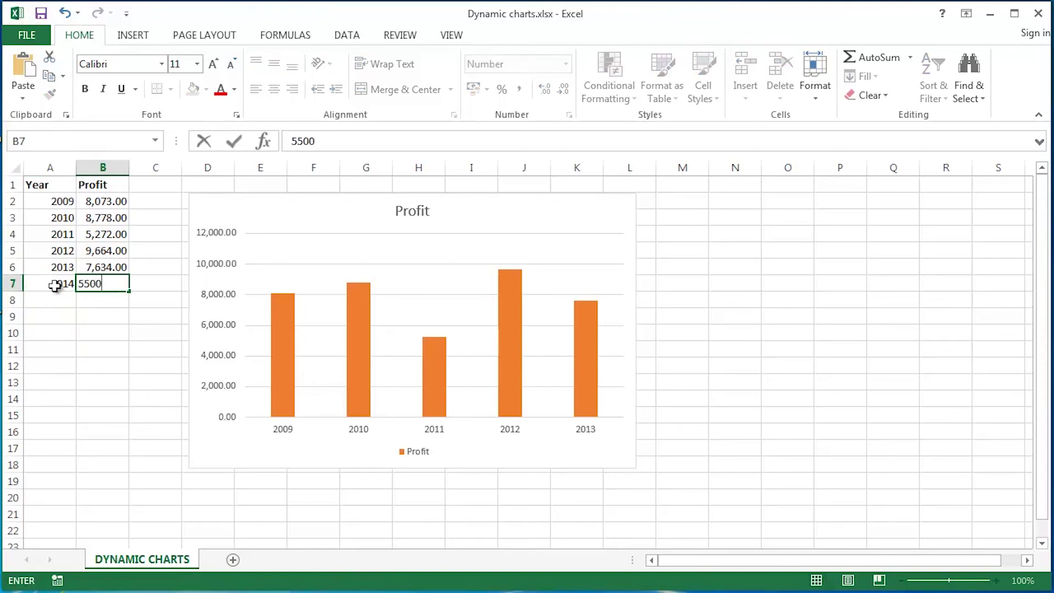
{"action": "key", "text": "Return"}
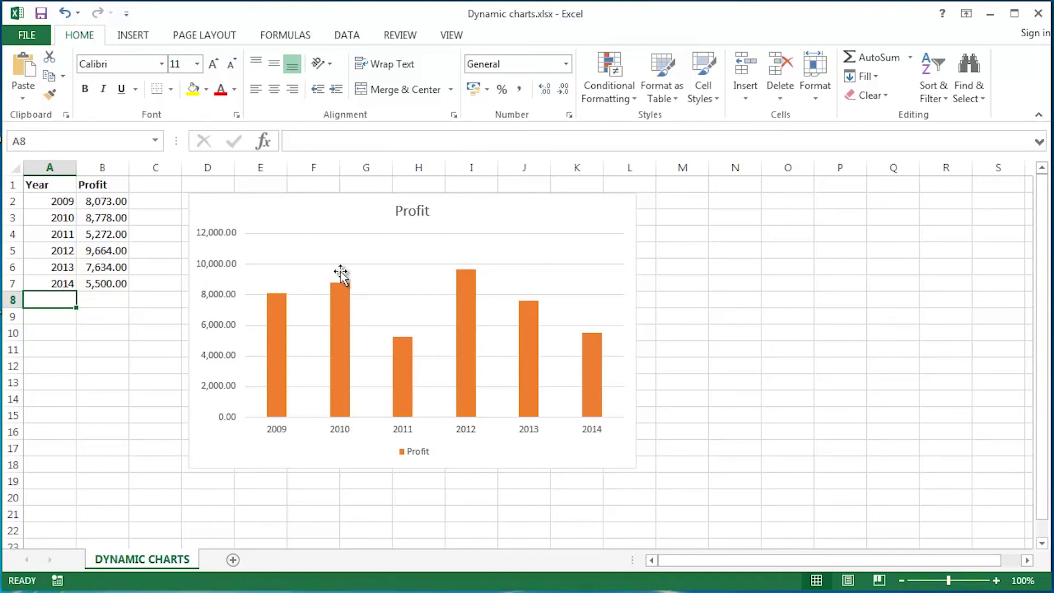
{"action": "type", "text": "20"}
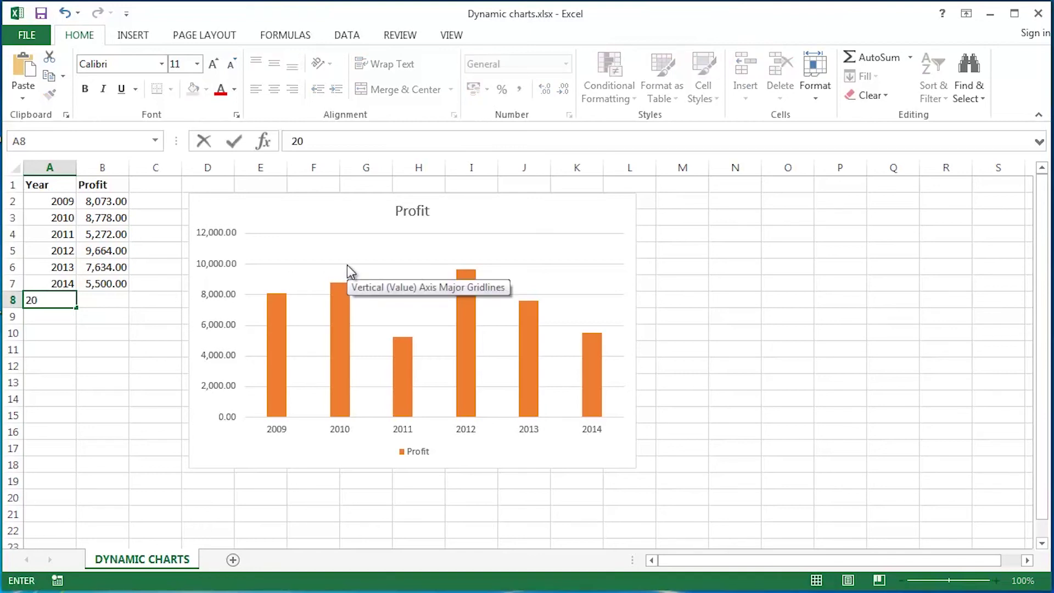
{"action": "type", "text": "15"}
{"action": "key", "text": "Tab"}
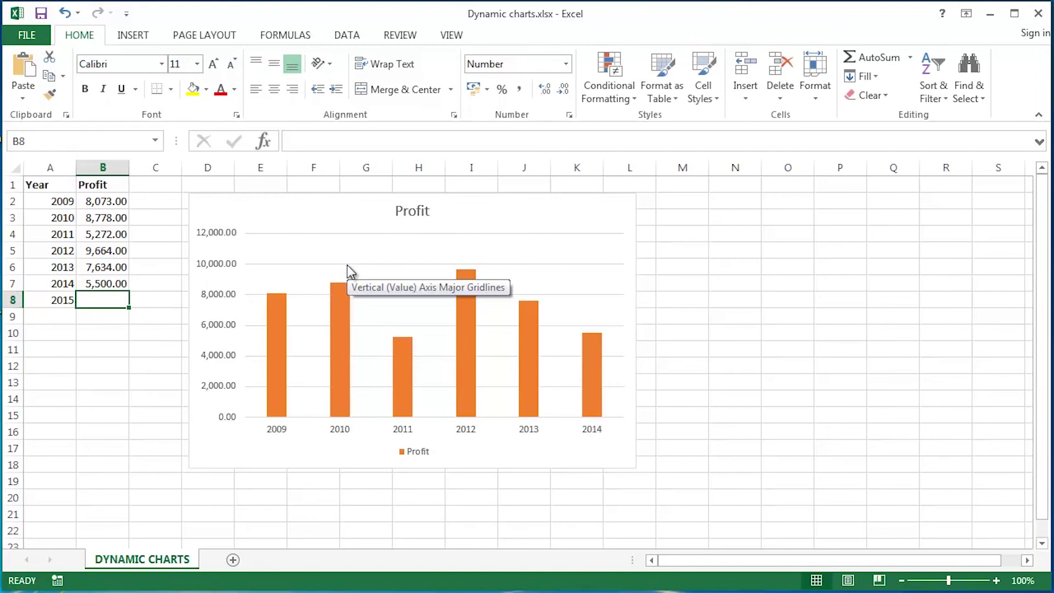
{"action": "type", "text": "6500"}
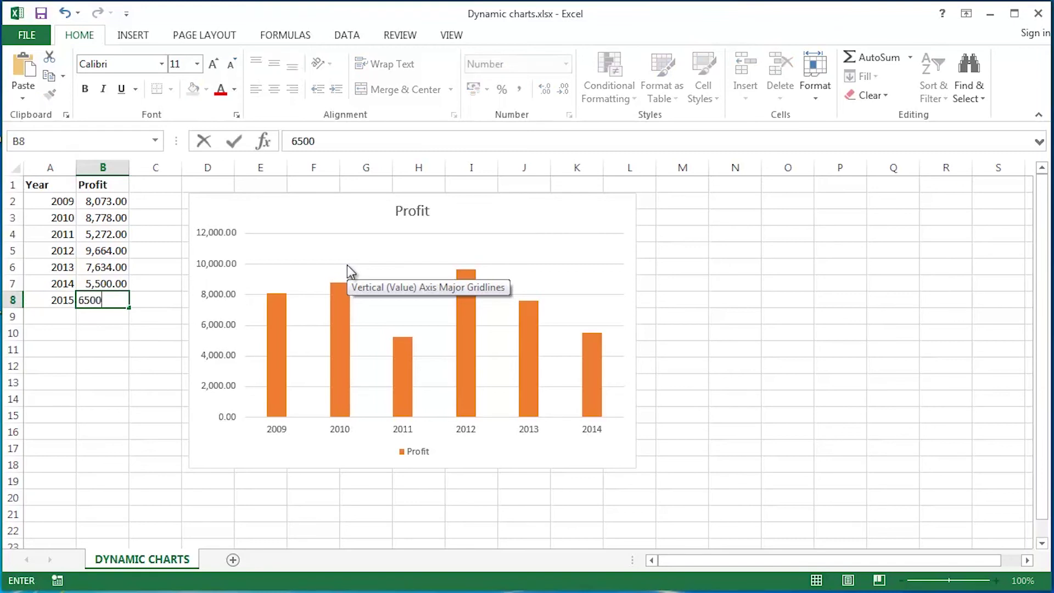
{"action": "key", "text": "Return"}
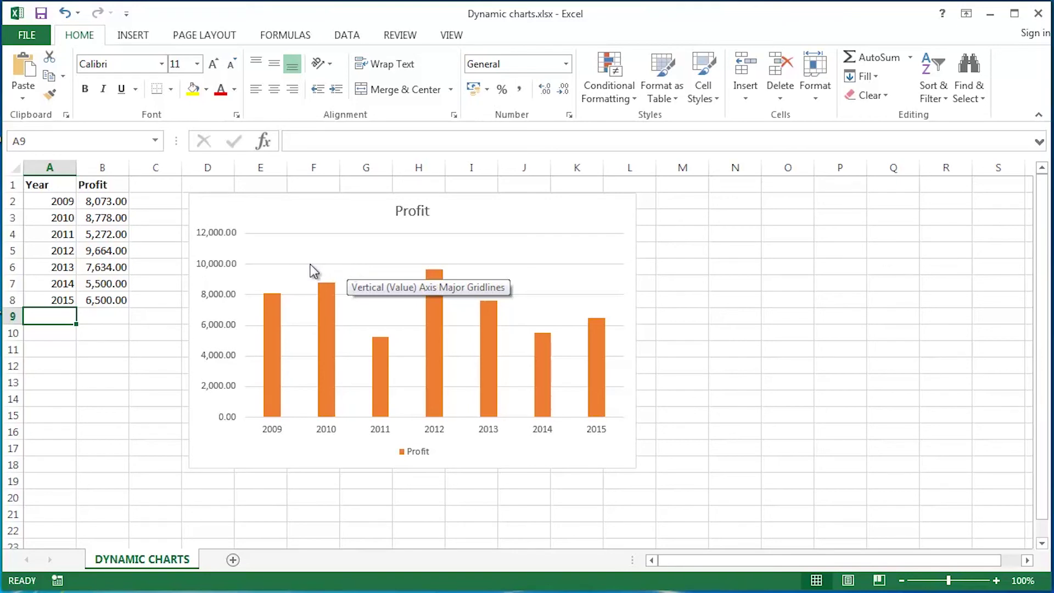
{"action": "left_click_drag", "start_coordinate": [66, 267], "coordinate": [96, 297]}
{"action": "key", "text": "Delete"}
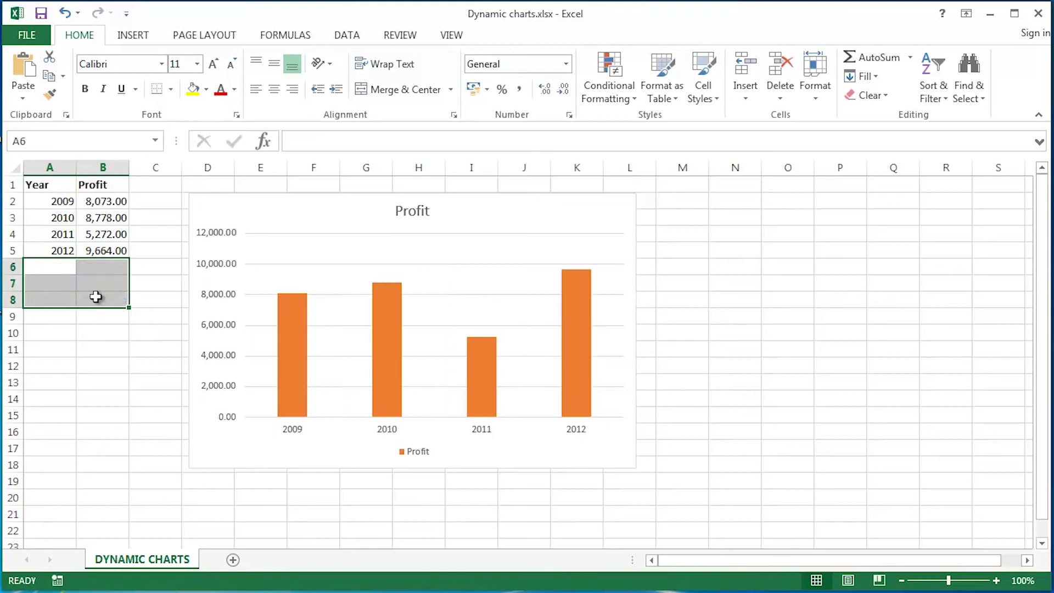
{"action": "left_click", "coordinate": [68, 248]}
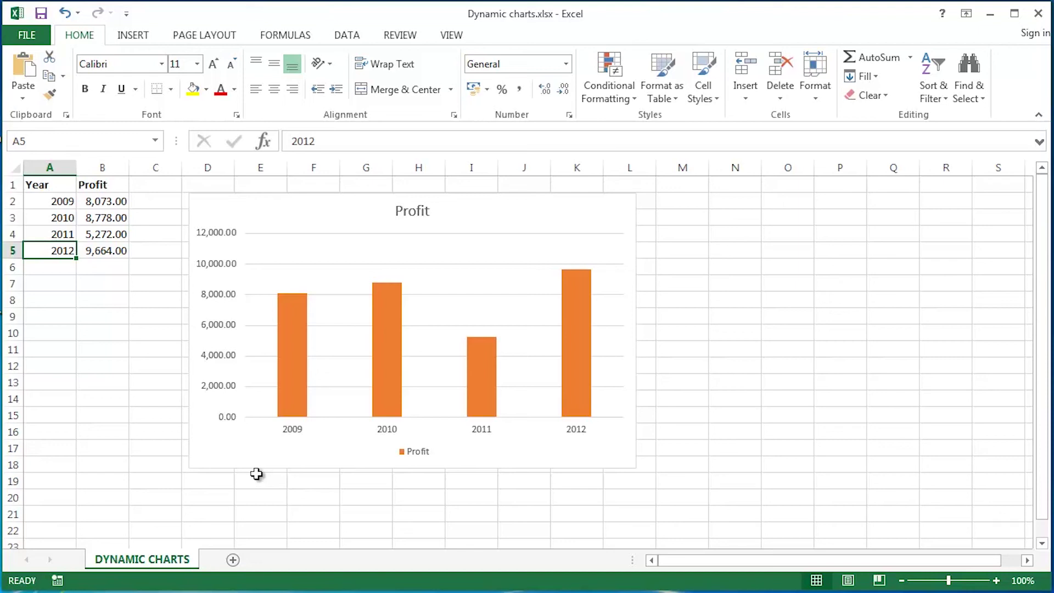
{"action": "key", "text": "ctrl+z"}
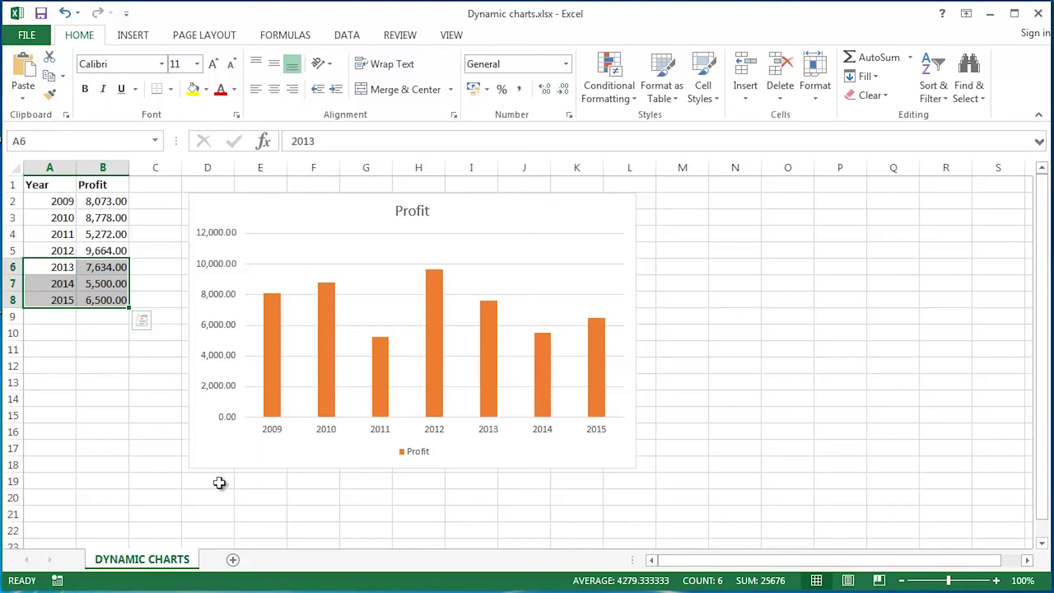
Move the chart up-left, inspect Profit's Refers to range, close Name Manager, and select E19.
{"action": "left_click_drag", "start_coordinate": [320, 212], "coordinate": [301, 206]}
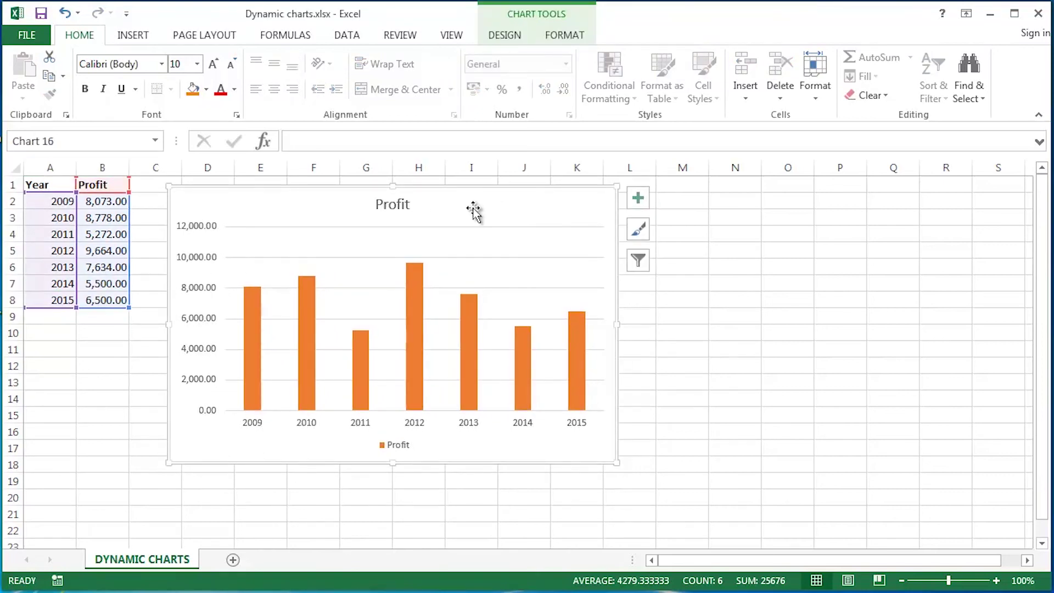
{"action": "left_click", "coordinate": [71, 323]}
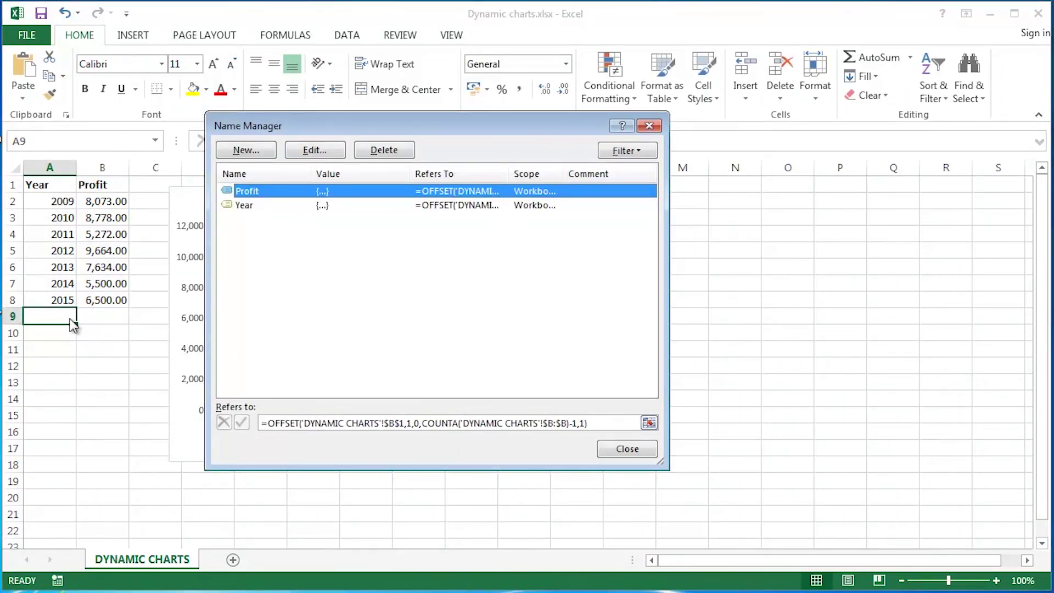
{"action": "key", "text": "Tab"}
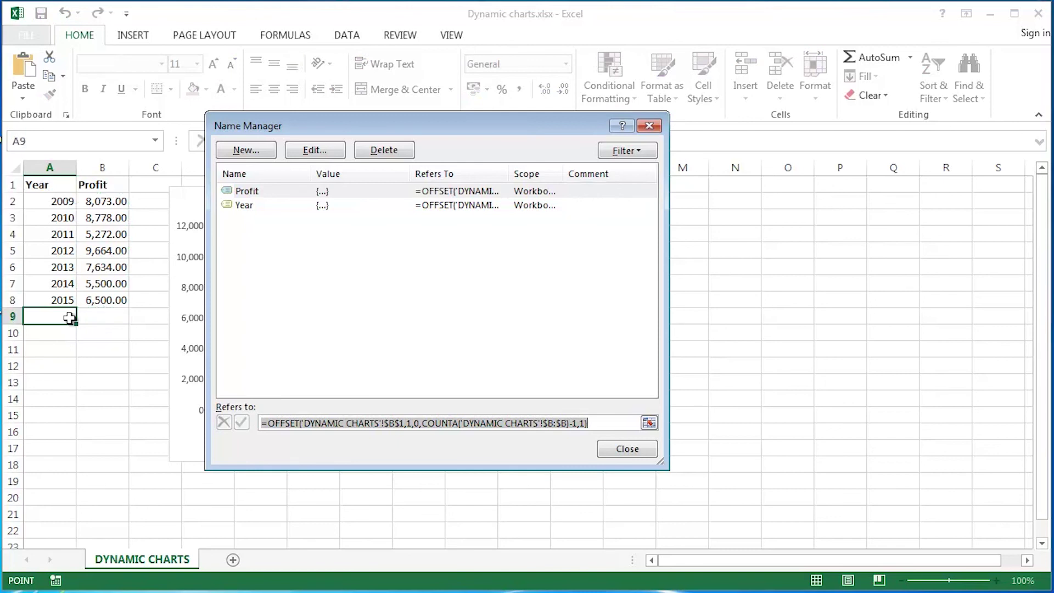
{"action": "left_click", "coordinate": [654, 447]}
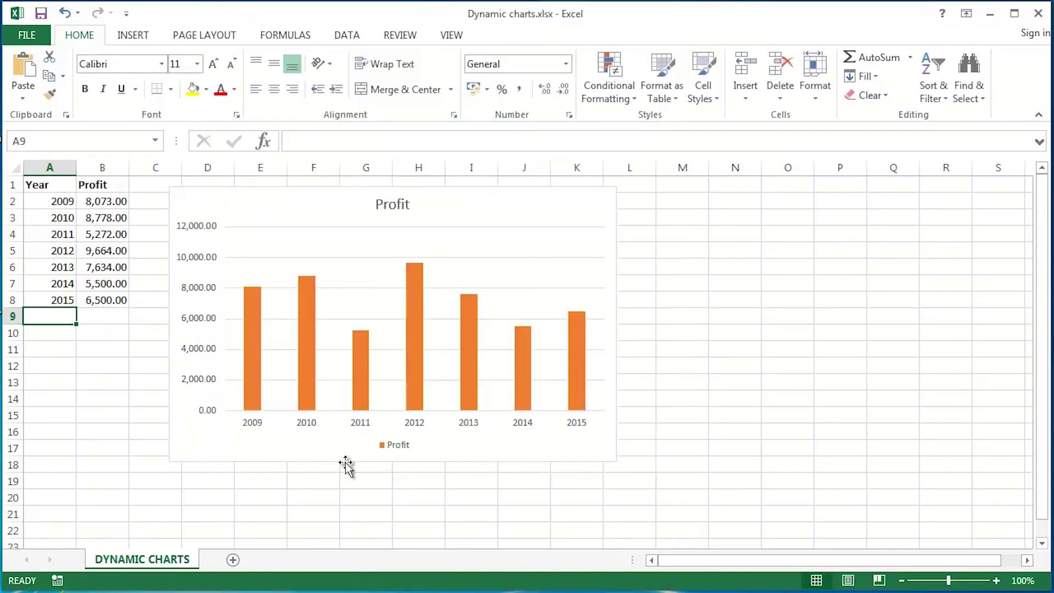
{"action": "left_click", "coordinate": [267, 481]}
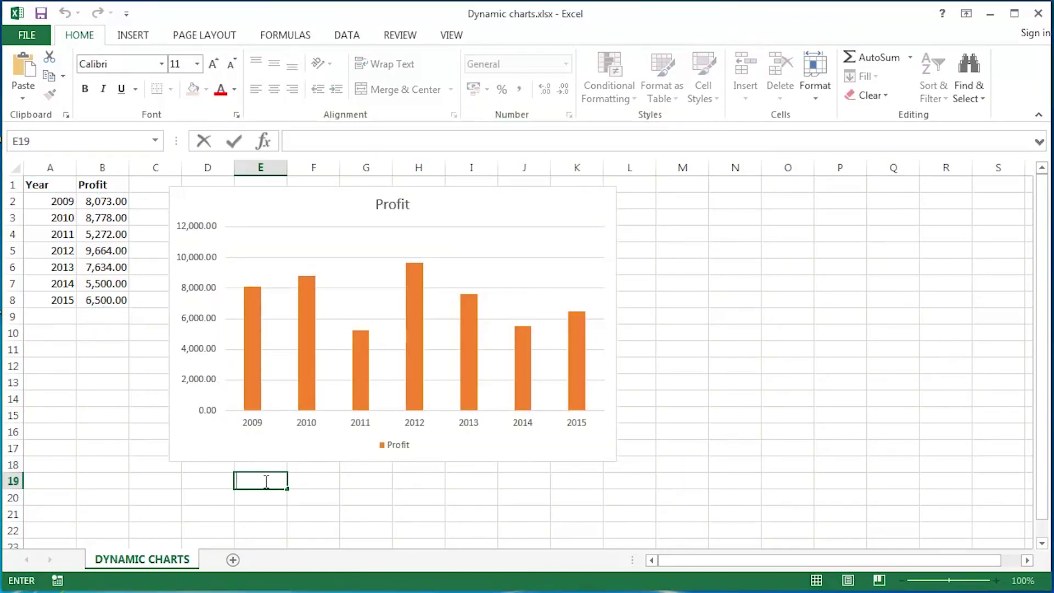
Paste the Profit formula =OFFSET('DYNAMIC CHARTS'!$B$1,1,0,COUNTA('DYNAMIC CHARTS'!$B:$B)-1,1) into E19 as text.
{"action": "type", "text": "'"}
{"action": "type", "text": "=OFFSET('DYNAMIC CHARTS'!$B$1,1,0,COUNTA('DYNAMIC CHARTS'!$B:$B)-1,1)"}
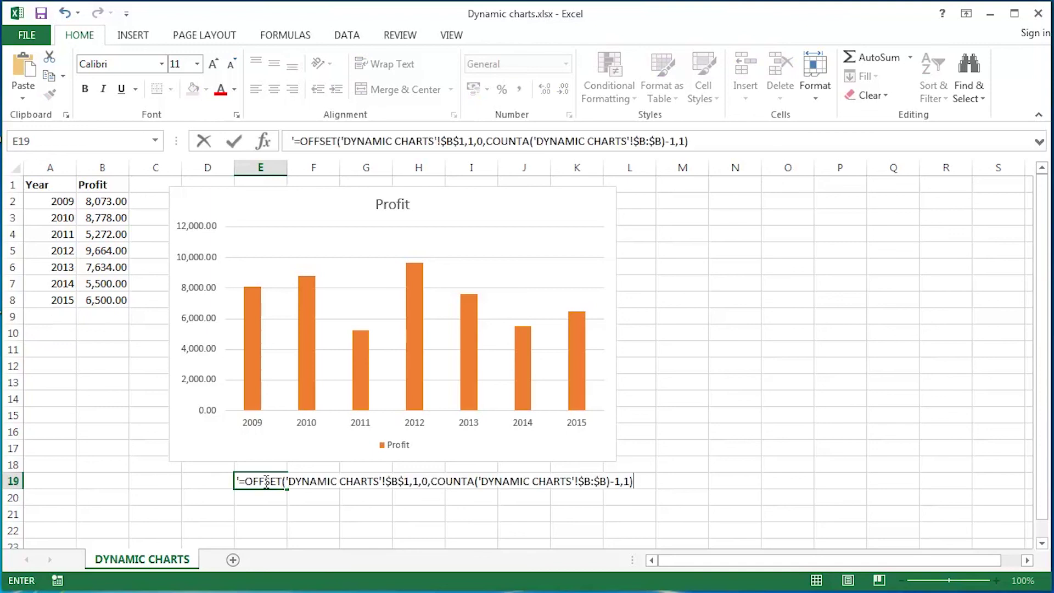
{"action": "key", "text": "Return"}
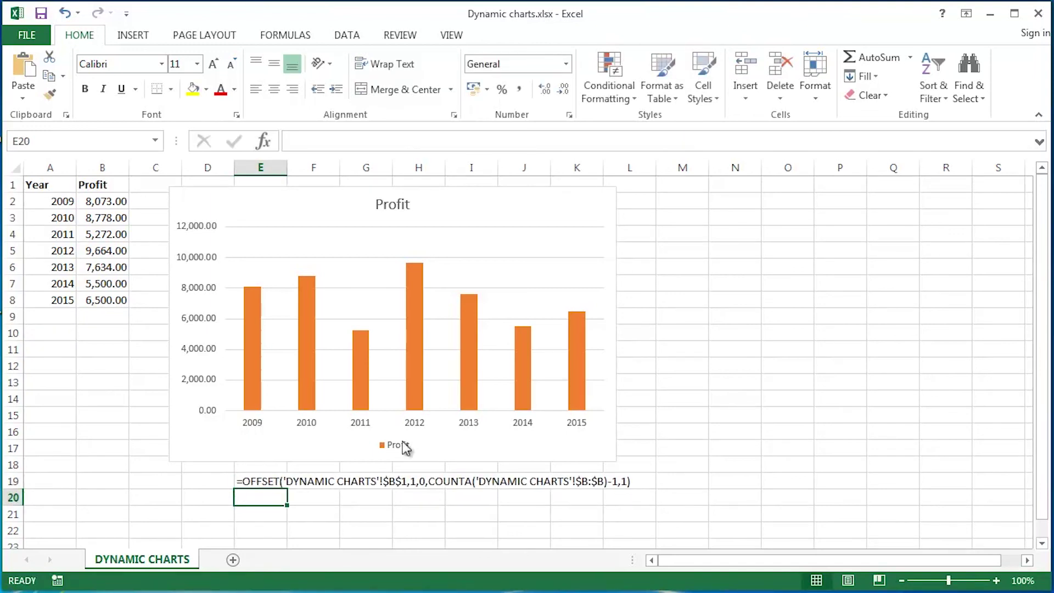
{"action": "scroll", "coordinate": [398, 427], "scroll_direction": "up", "scroll_amount": 3}
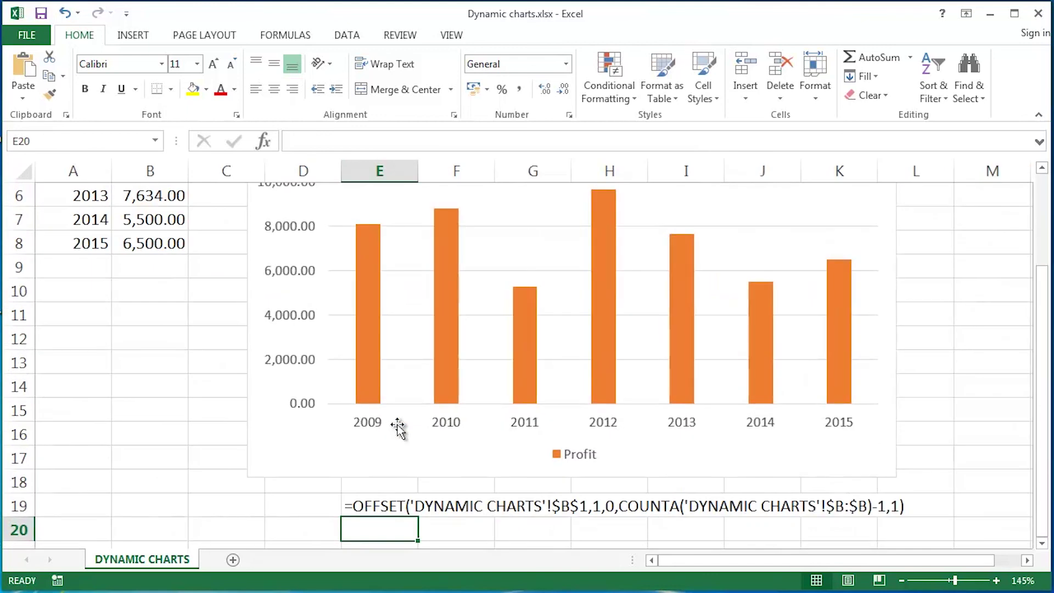